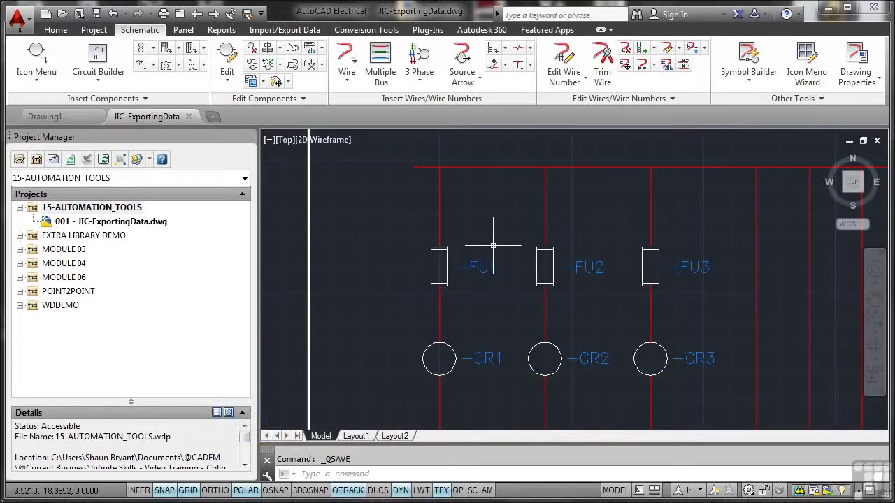
Step: Zoom out, zoom back in and pan until fuses FU1–FU3, relays CR1–CR3 and motor MOT1 fill the view
{"action": "scroll", "coordinate": [508, 245], "scroll_direction": "down", "scroll_amount": 3}
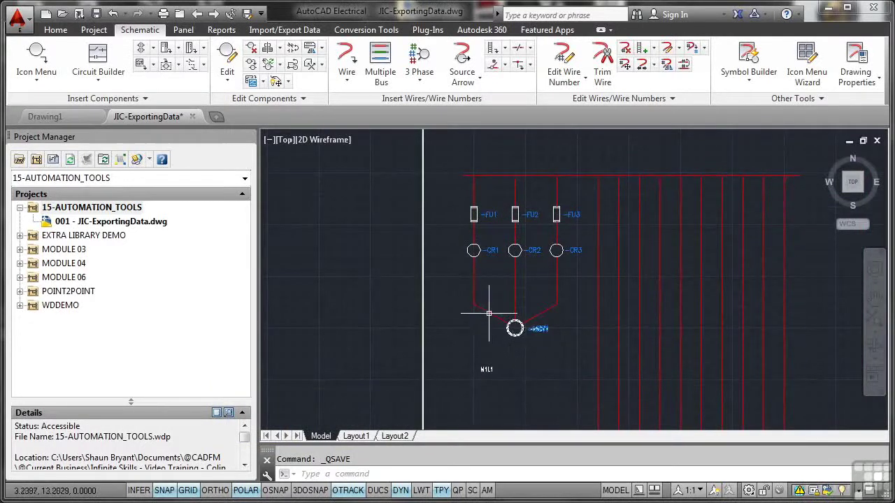
{"action": "scroll", "coordinate": [492, 281], "scroll_direction": "up", "scroll_amount": 2}
{"action": "middle_click_drag", "start_coordinate": [499, 235], "coordinate": [490, 302]}
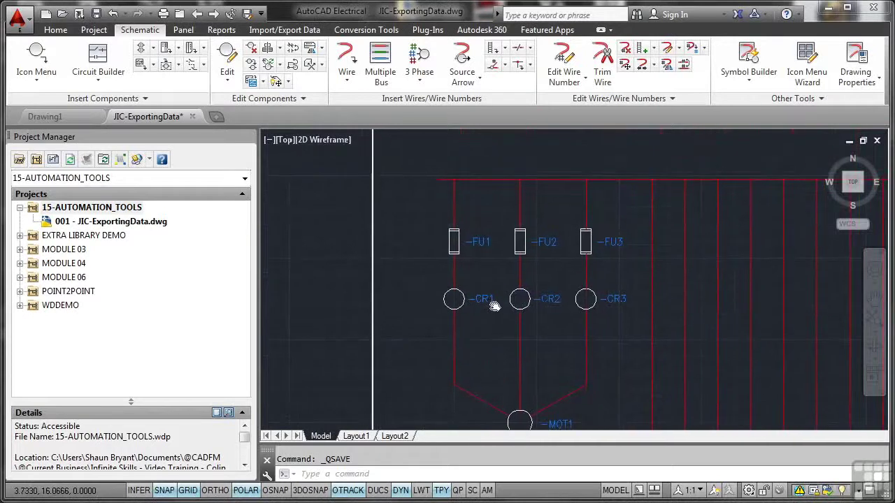
Step: Look up and apply catalog part BUSSMANN JKS-1 to fuse FU1, giving it a 1A rating
{"action": "left_click", "coordinate": [454, 242]}
{"action": "right_click", "coordinate": [456, 243]}
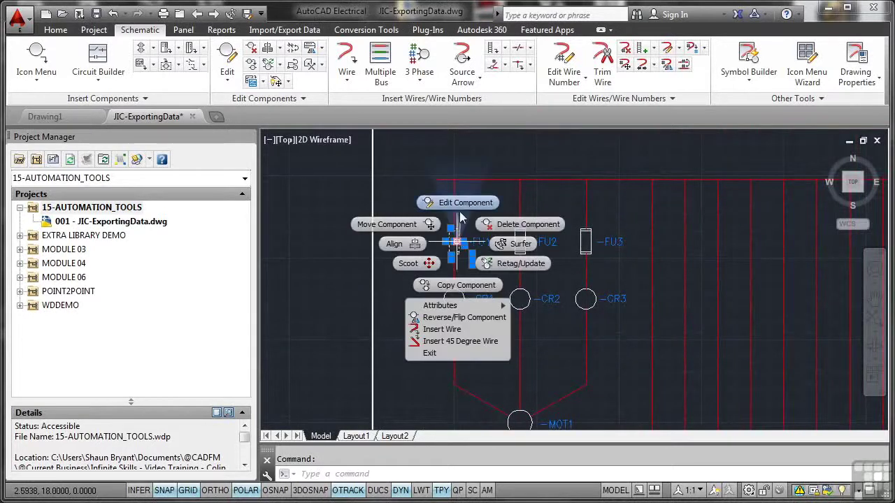
{"action": "left_click", "coordinate": [461, 204]}
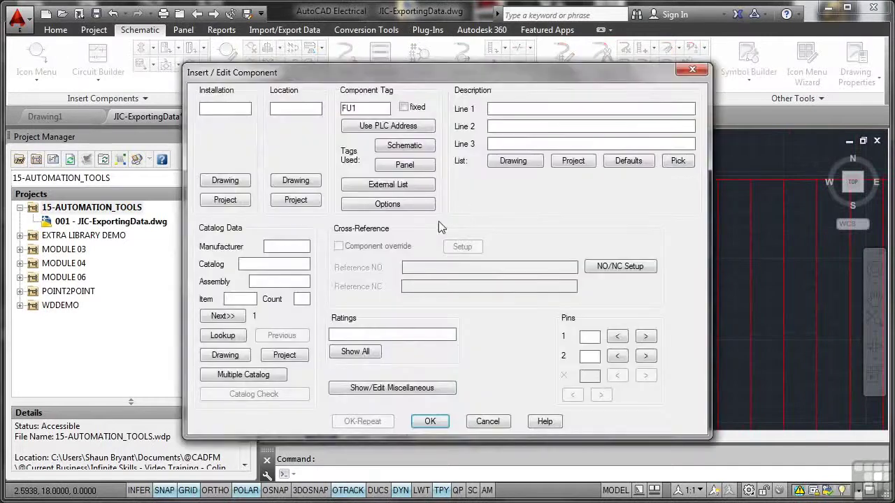
{"action": "left_click", "coordinate": [233, 338]}
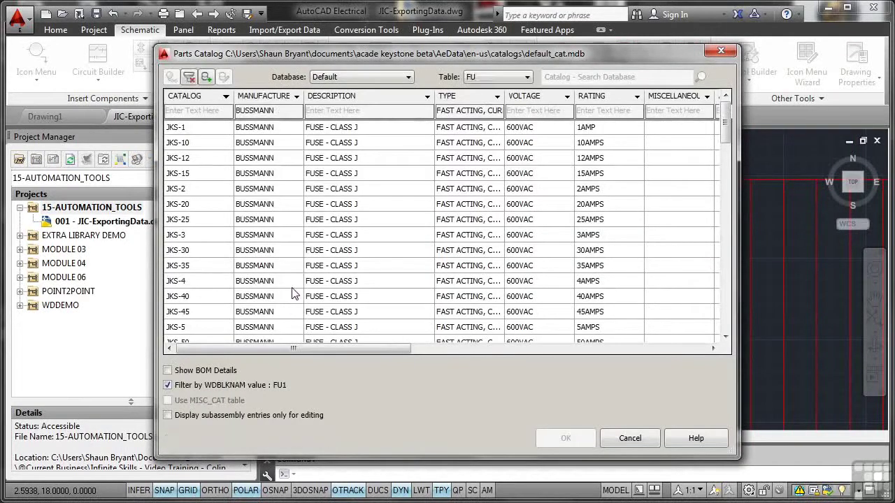
{"action": "left_click", "coordinate": [205, 129]}
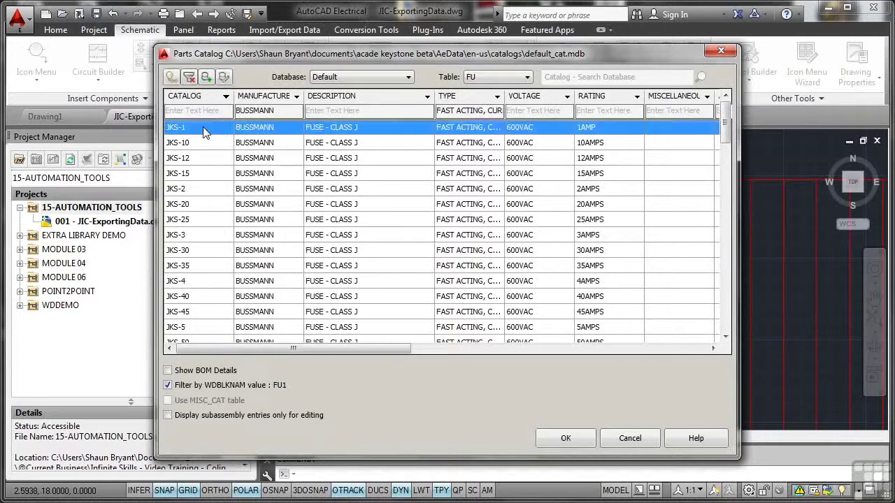
{"action": "left_click", "coordinate": [565, 437]}
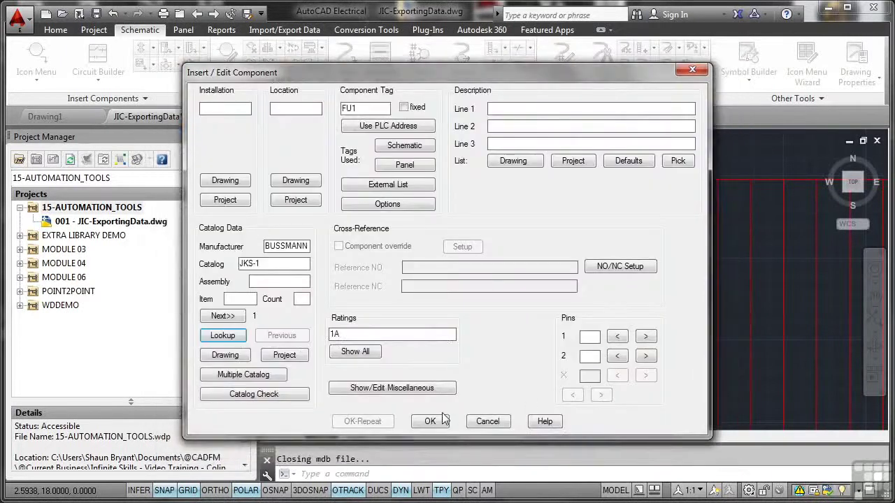
{"action": "left_click", "coordinate": [430, 421]}
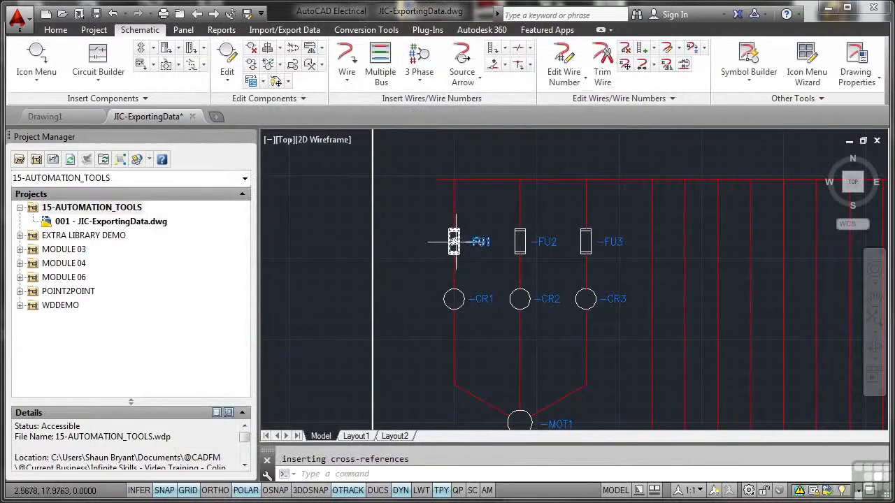
Step: Assign catalog part BUSSMANN JKS-1 to fuse FU2 via Edit Component lookup
{"action": "left_click", "coordinate": [518, 241]}
{"action": "right_click", "coordinate": [517, 241]}
{"action": "left_click", "coordinate": [520, 198]}
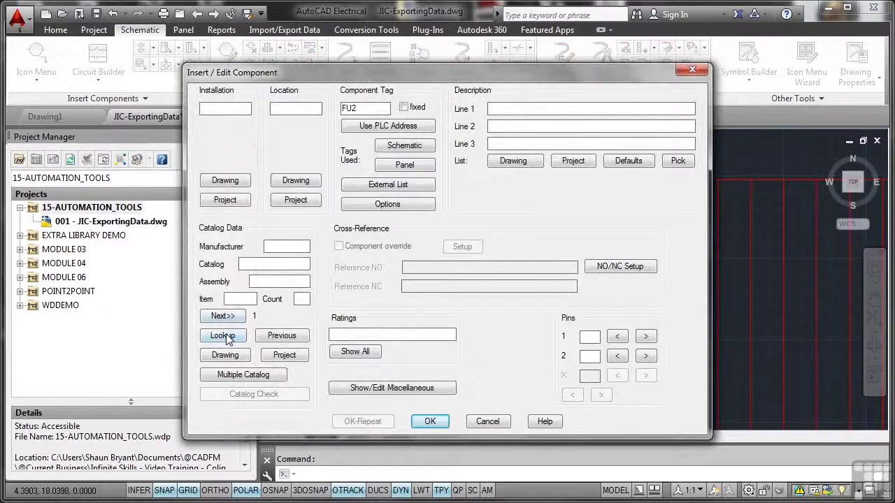
{"action": "left_click", "coordinate": [223, 335]}
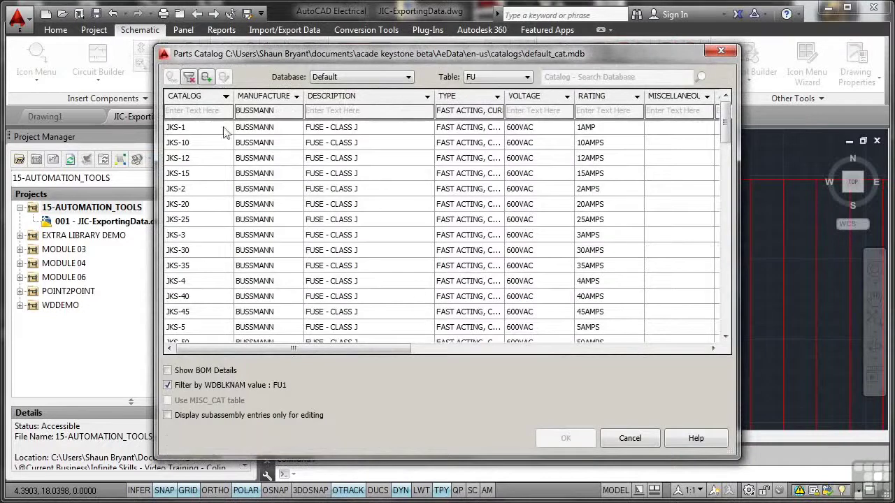
{"action": "left_click", "coordinate": [207, 128]}
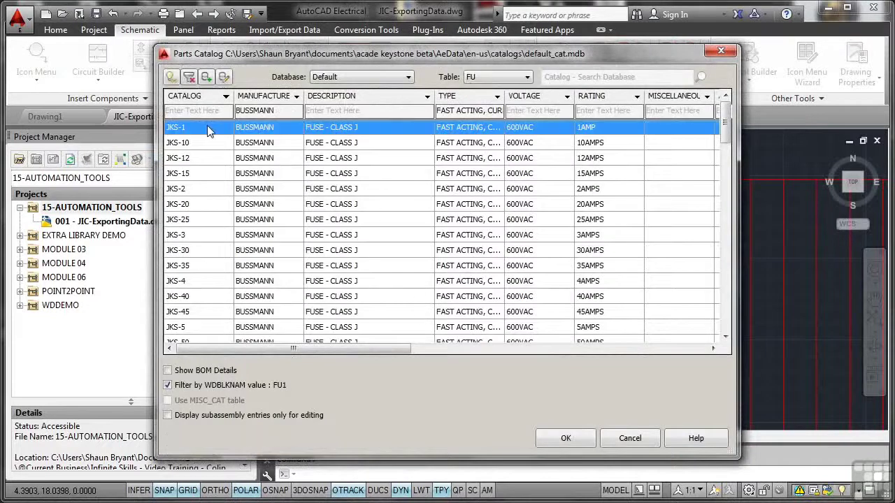
{"action": "left_click", "coordinate": [563, 439]}
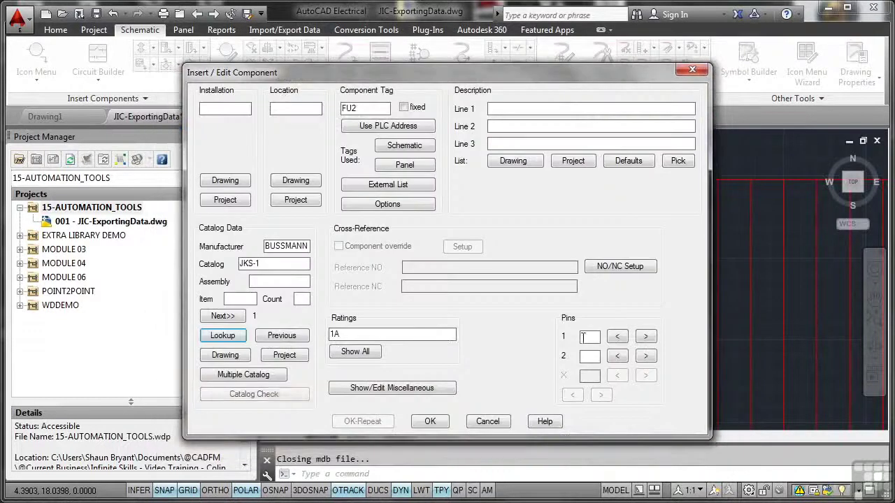
{"action": "left_click", "coordinate": [429, 421]}
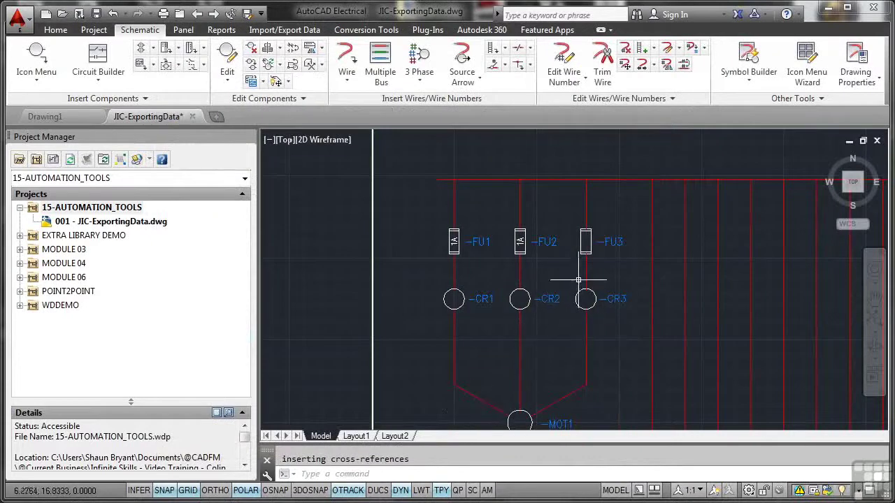
Step: Assign the same JKS-1 catalog part to fuse FU3
{"action": "left_click", "coordinate": [585, 243]}
{"action": "right_click", "coordinate": [586, 248]}
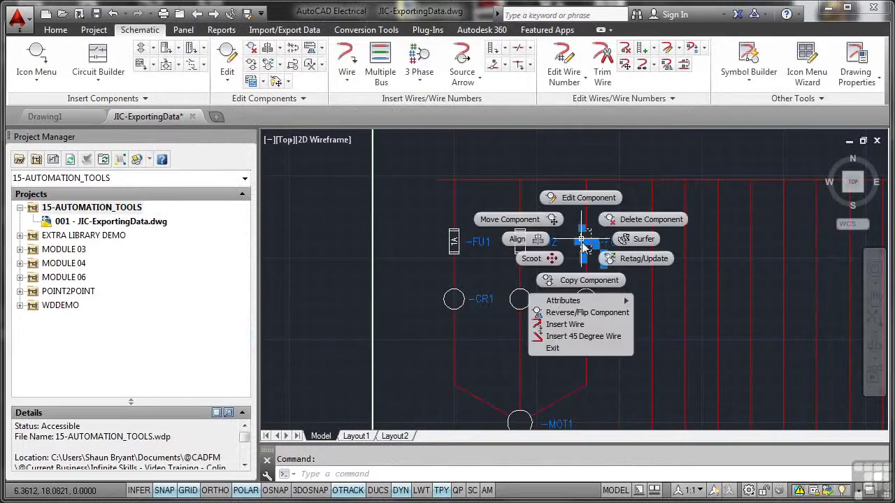
{"action": "left_click", "coordinate": [586, 202]}
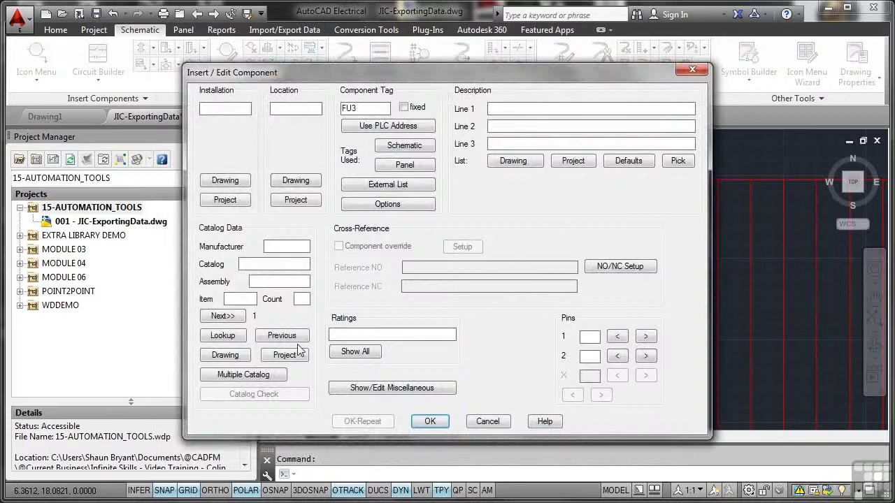
{"action": "left_click", "coordinate": [222, 337]}
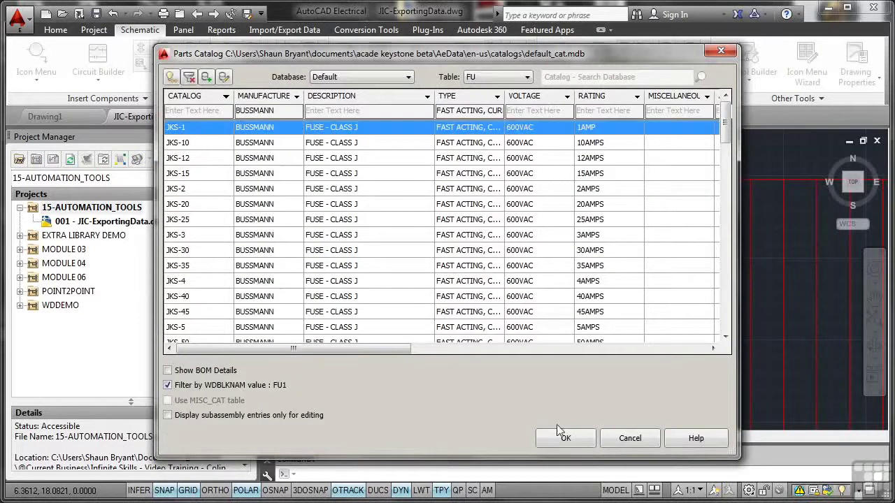
{"action": "left_click", "coordinate": [562, 436]}
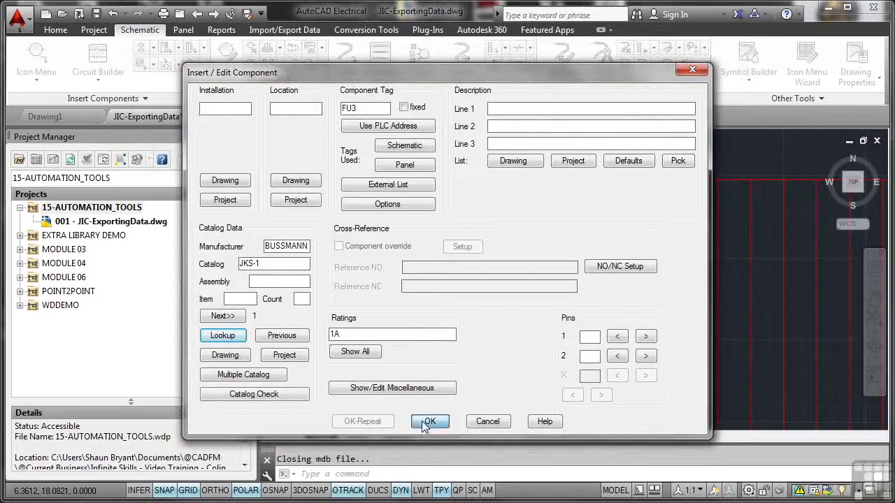
{"action": "left_click", "coordinate": [424, 420]}
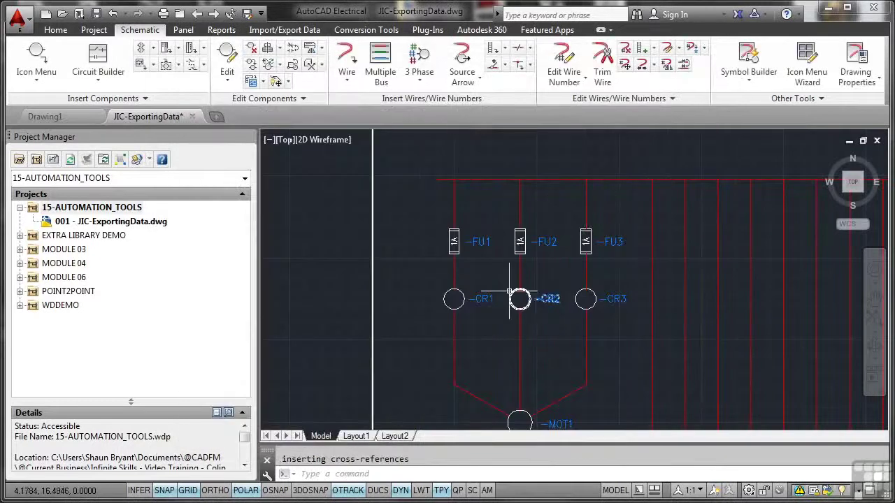
Step: Assign AB relay part 700-P800A1 to CR1 and acknowledge the pin-list change alert
{"action": "left_click", "coordinate": [462, 293]}
{"action": "right_click", "coordinate": [462, 292]}
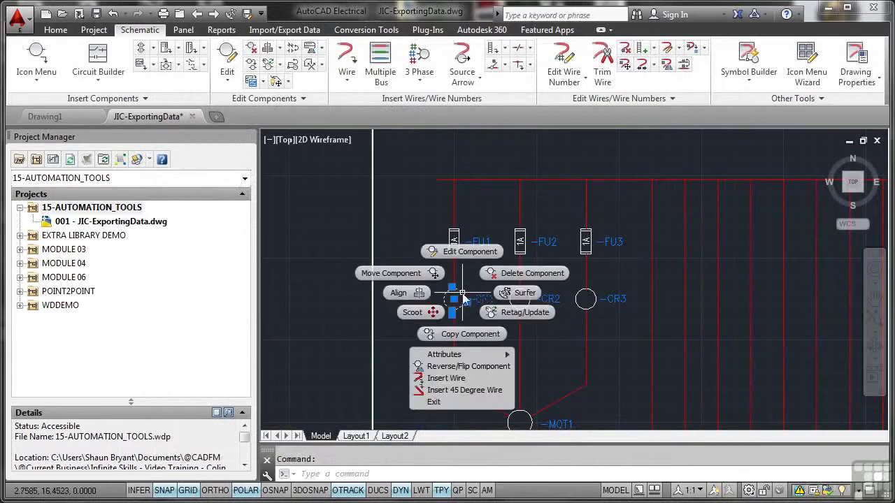
{"action": "left_click", "coordinate": [471, 253]}
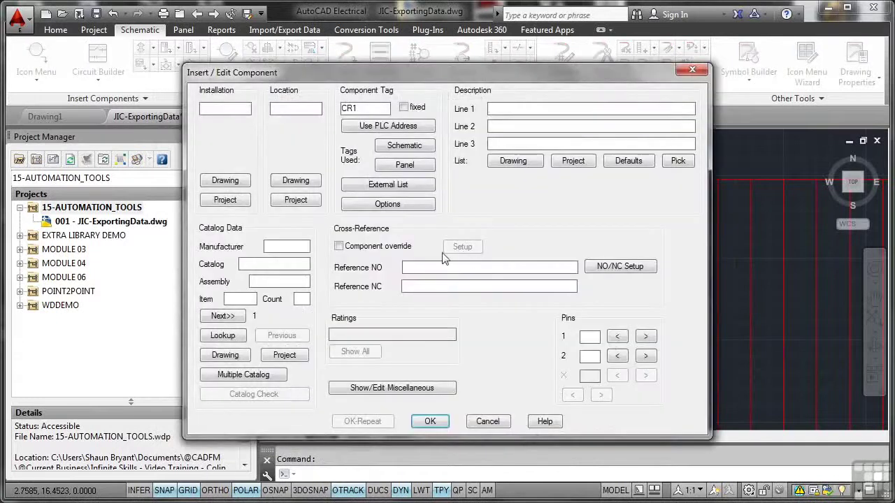
{"action": "left_click", "coordinate": [223, 335]}
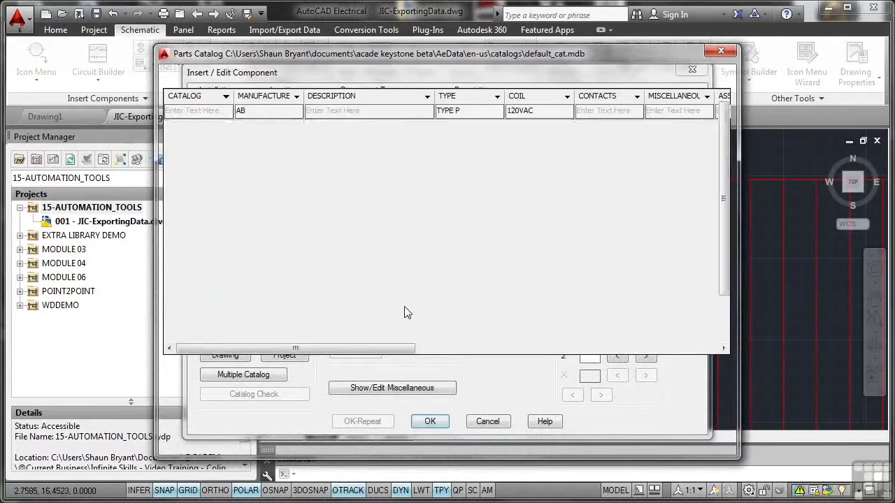
{"action": "left_click", "coordinate": [213, 126]}
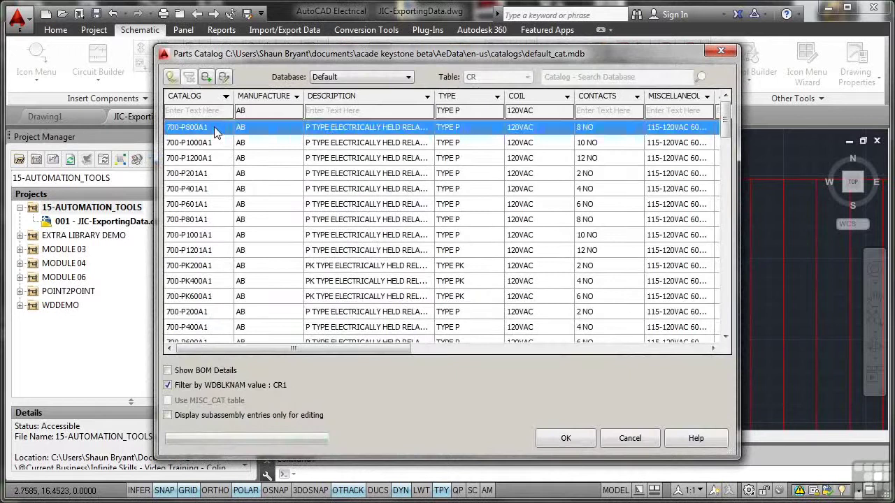
{"action": "left_click", "coordinate": [580, 439]}
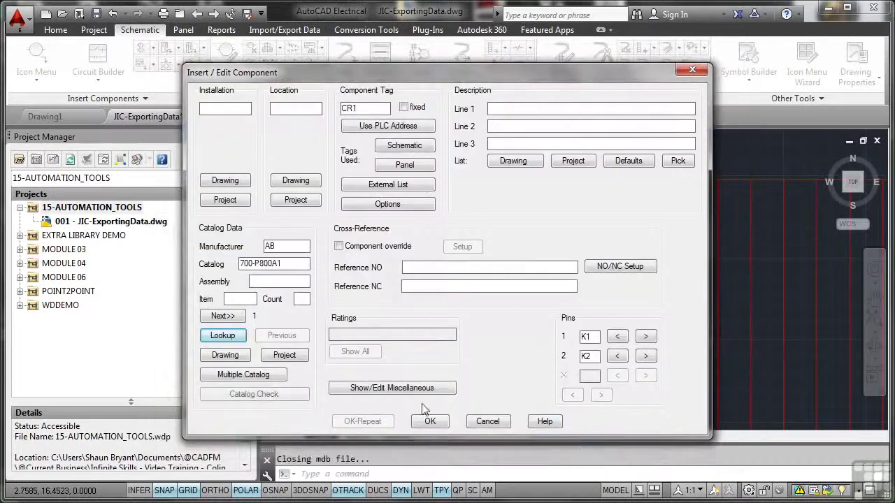
{"action": "left_click", "coordinate": [429, 421]}
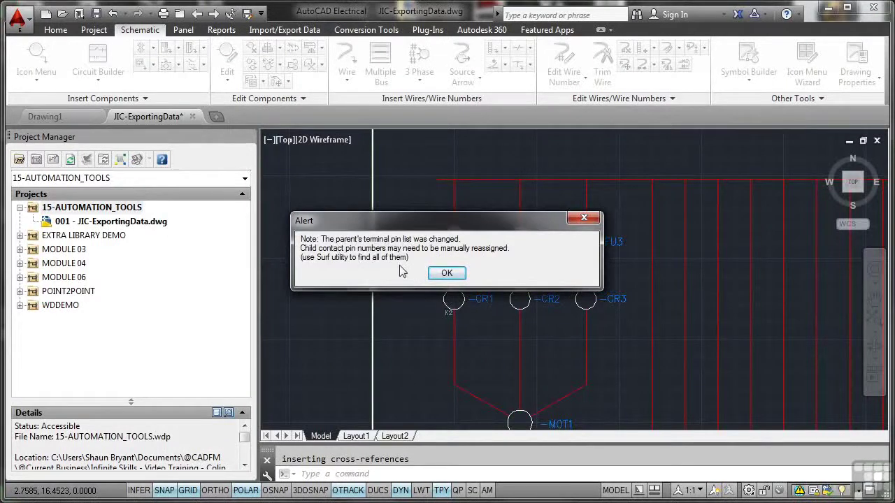
{"action": "left_click", "coordinate": [432, 274]}
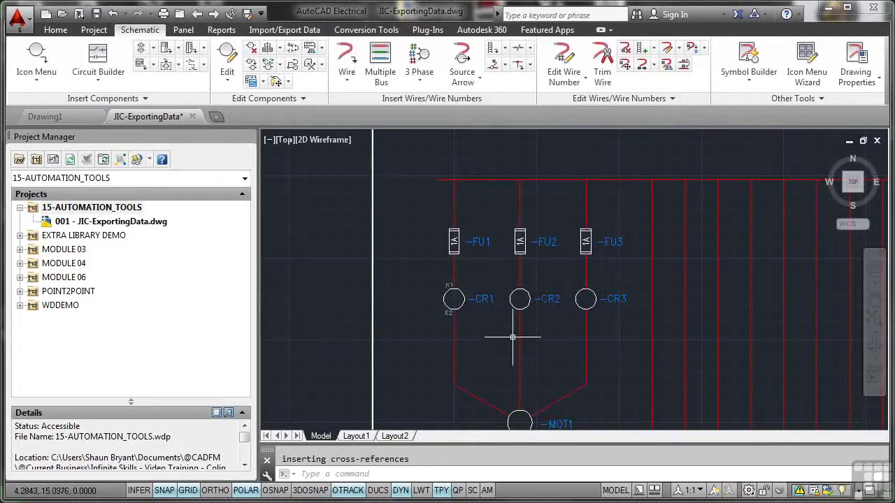
Step: Assign AB relay part 700-P800A1 to CR2 and dismiss the pin-list warning
{"action": "left_click", "coordinate": [520, 298]}
{"action": "right_click", "coordinate": [519, 299]}
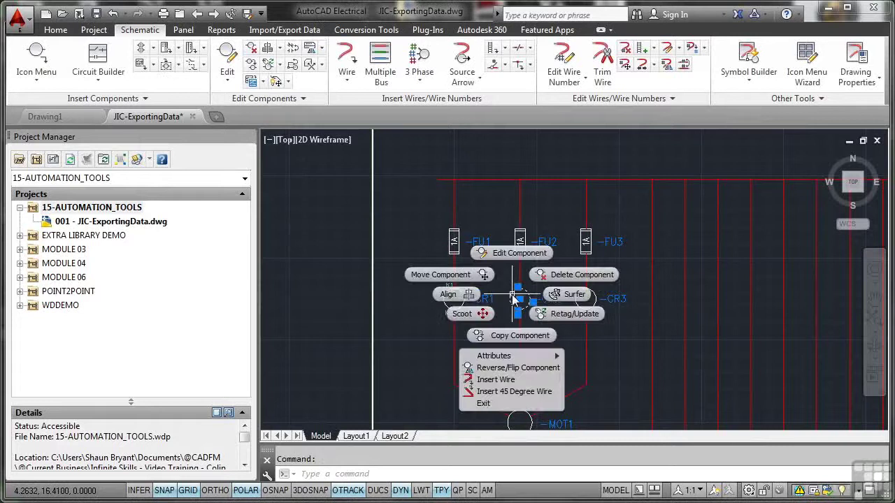
{"action": "left_click", "coordinate": [513, 260]}
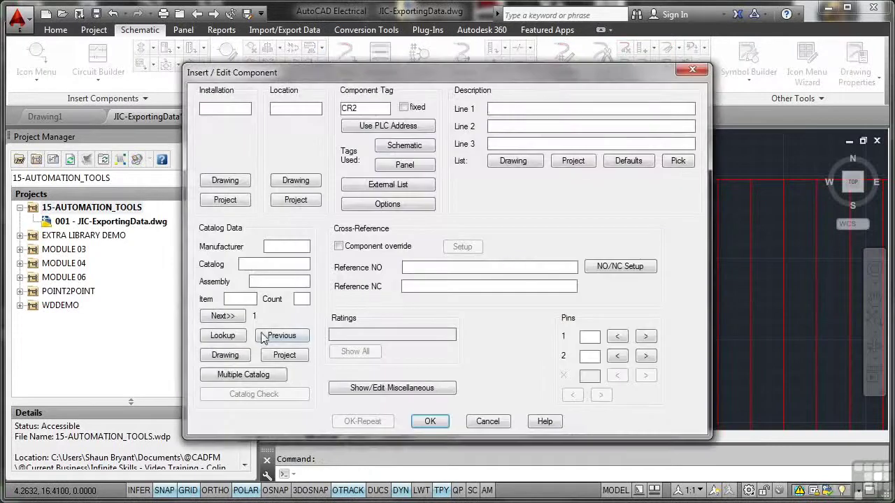
{"action": "left_click", "coordinate": [222, 336]}
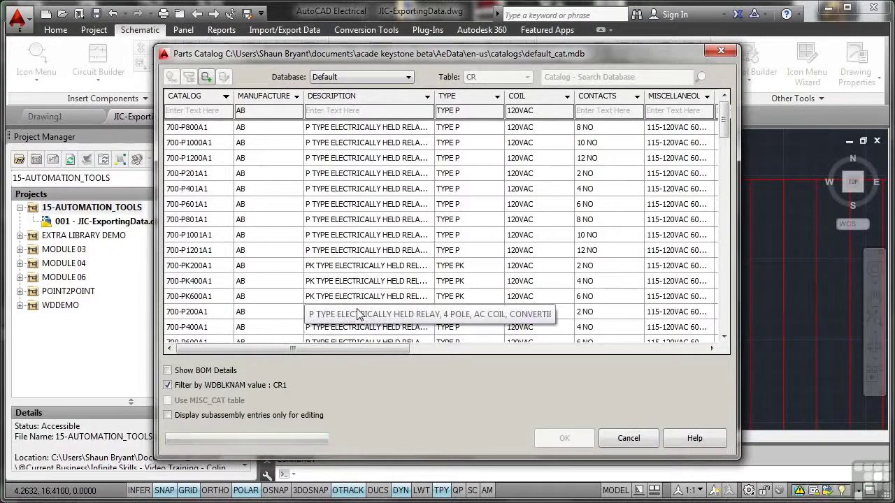
{"action": "left_click", "coordinate": [212, 130]}
{"action": "left_click", "coordinate": [564, 438]}
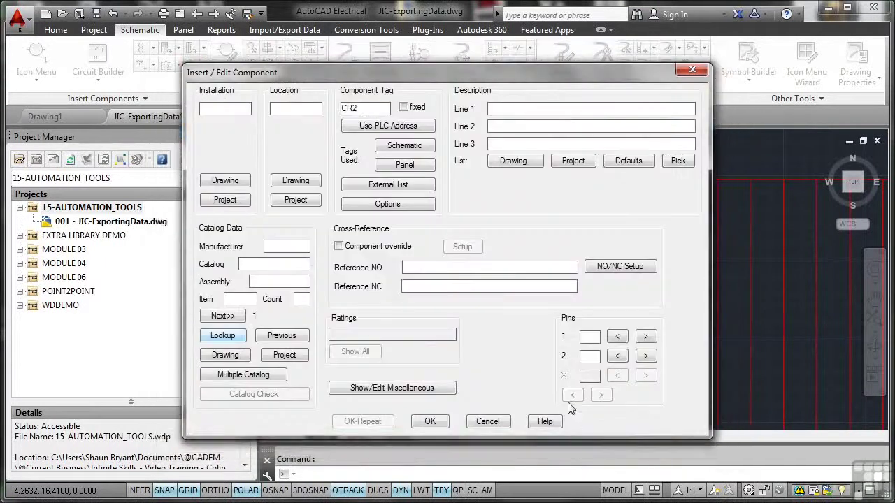
{"action": "left_click", "coordinate": [430, 421]}
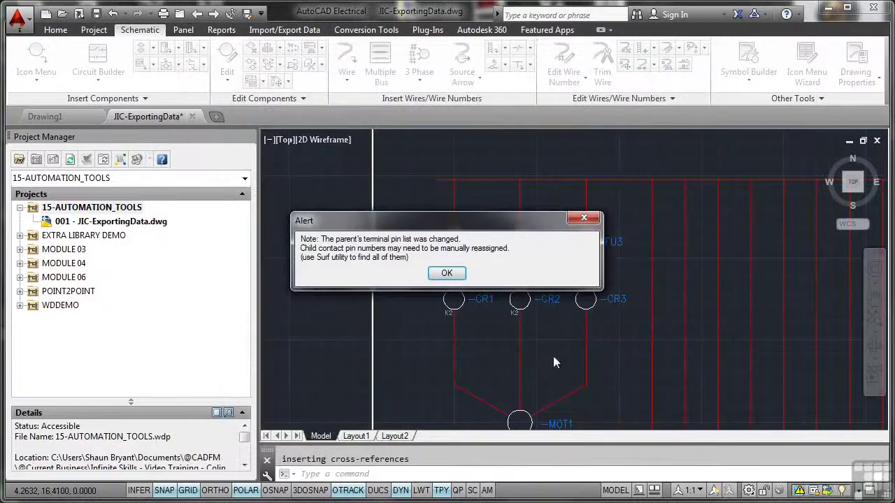
{"action": "left_click", "coordinate": [448, 276]}
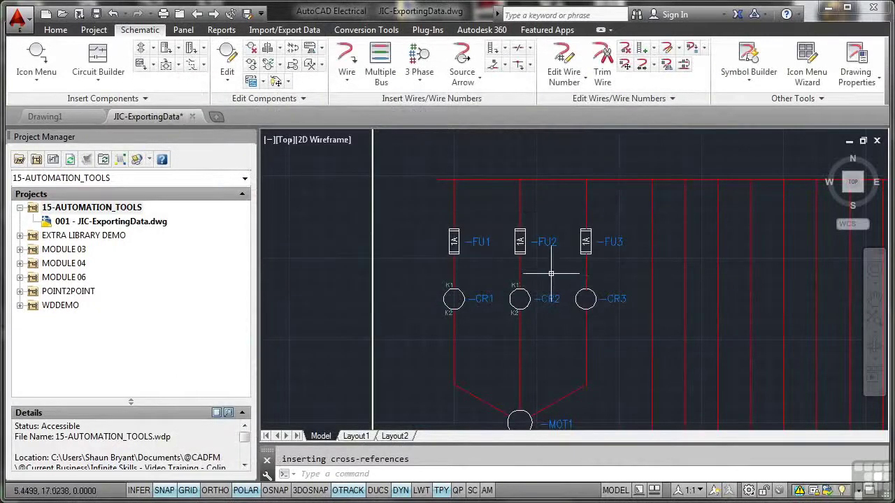
Step: Assign the 700-P800A1 relay part to CR3, retrying after an initial cancelled edit
{"action": "right_click", "coordinate": [580, 291]}
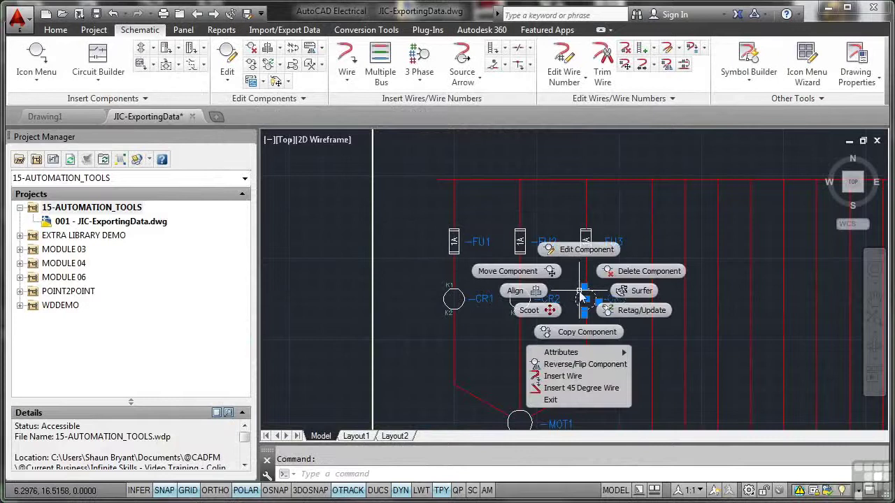
{"action": "left_click", "coordinate": [585, 248]}
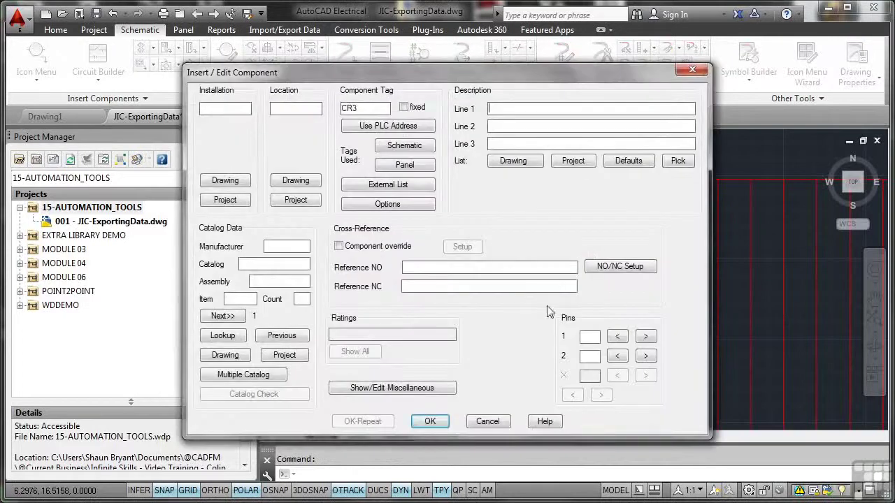
{"action": "left_click", "coordinate": [430, 422]}
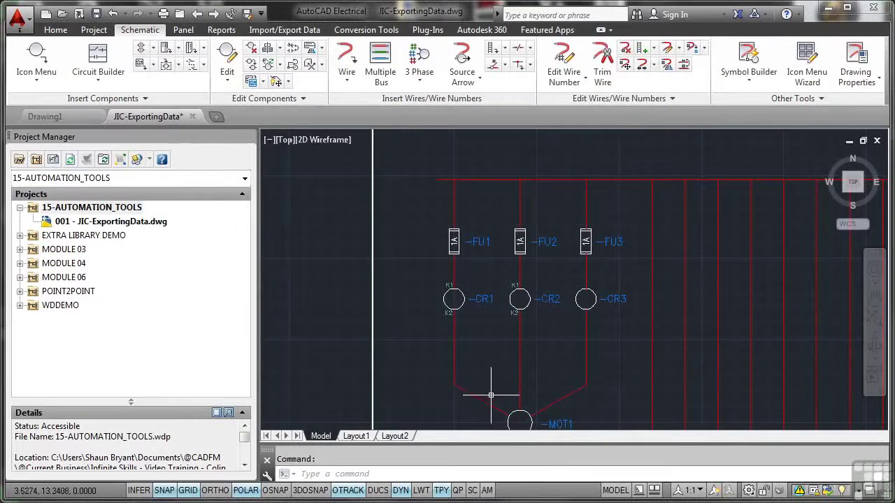
{"action": "left_click", "coordinate": [580, 305]}
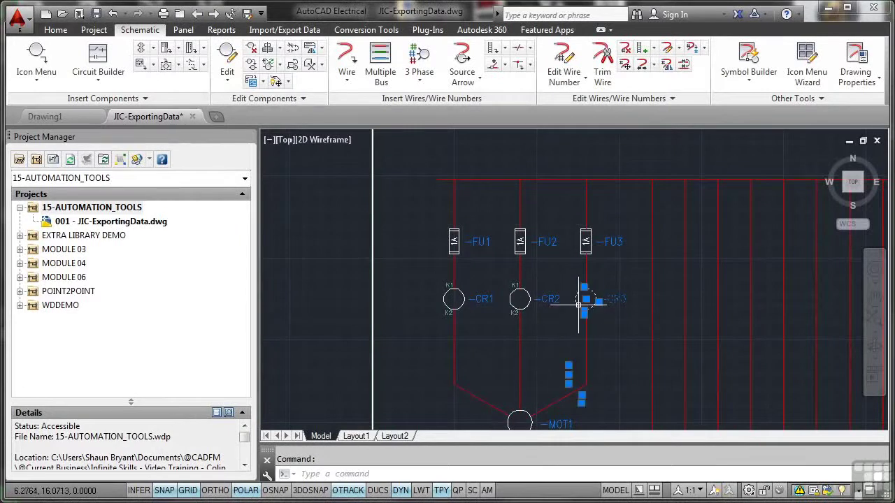
{"action": "right_click", "coordinate": [578, 305]}
{"action": "left_click", "coordinate": [584, 265]}
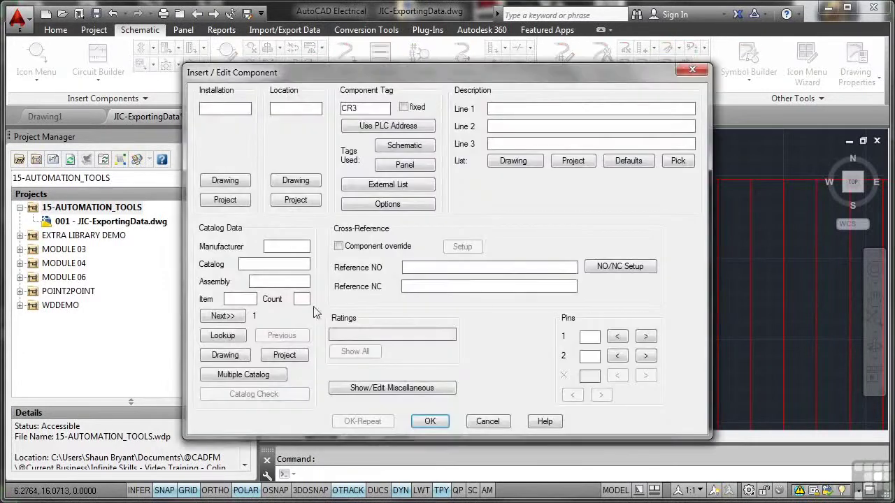
{"action": "left_click", "coordinate": [221, 336]}
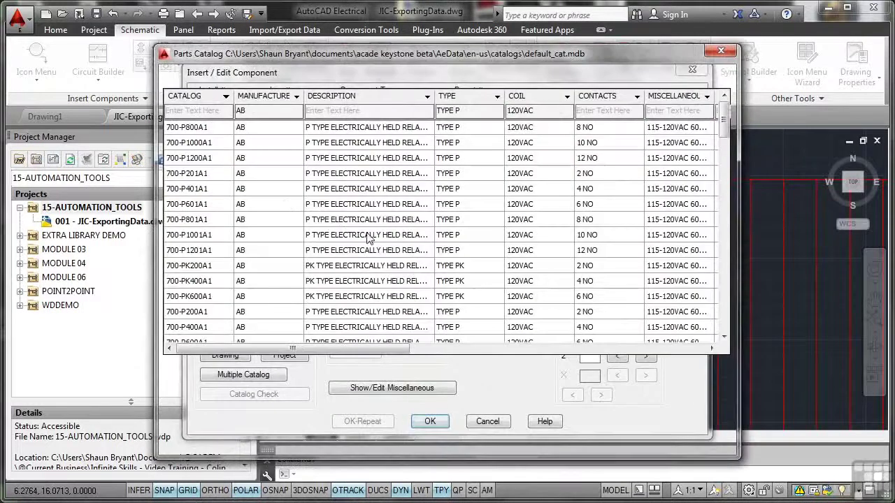
{"action": "left_click", "coordinate": [209, 130]}
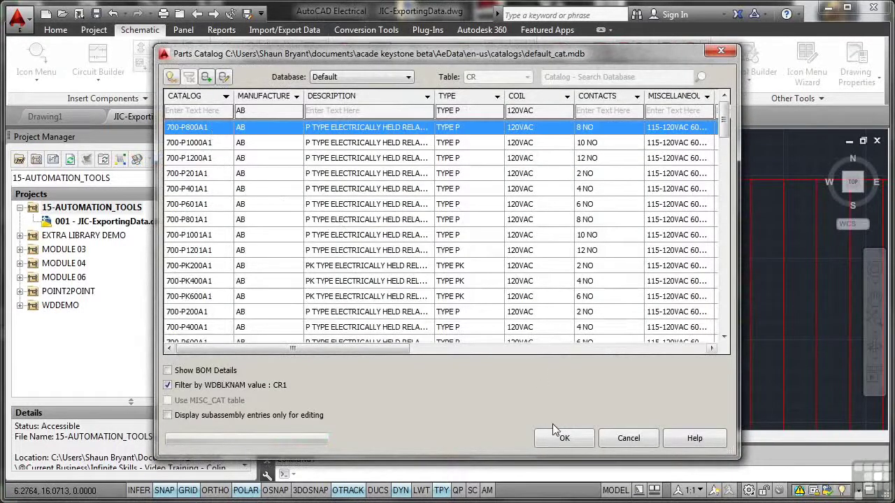
{"action": "left_click", "coordinate": [564, 437]}
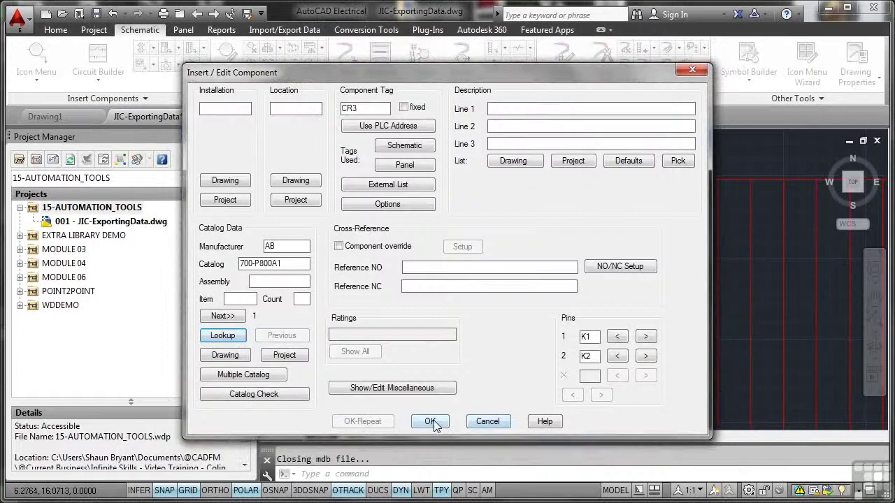
{"action": "left_click", "coordinate": [430, 421]}
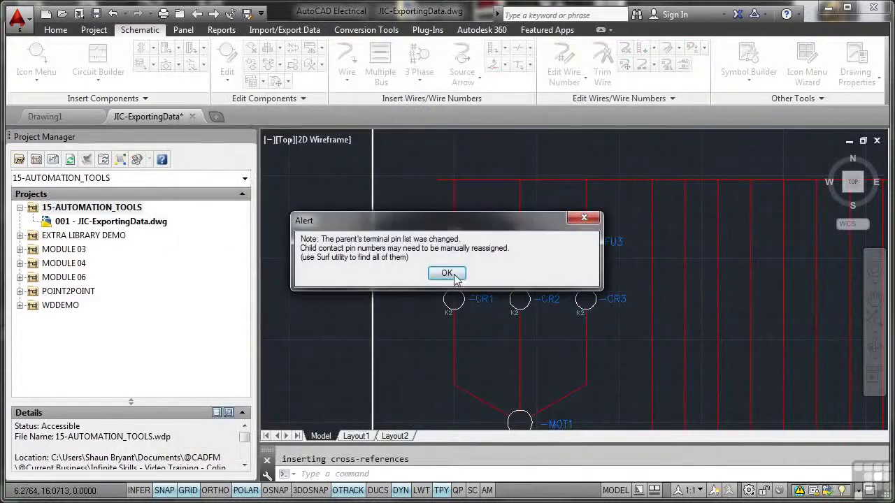
Step: Dismiss the pin-list alert and assign AB part 1329RS-ZA00218VN to MOT1, showing 2HP
{"action": "left_click", "coordinate": [453, 274]}
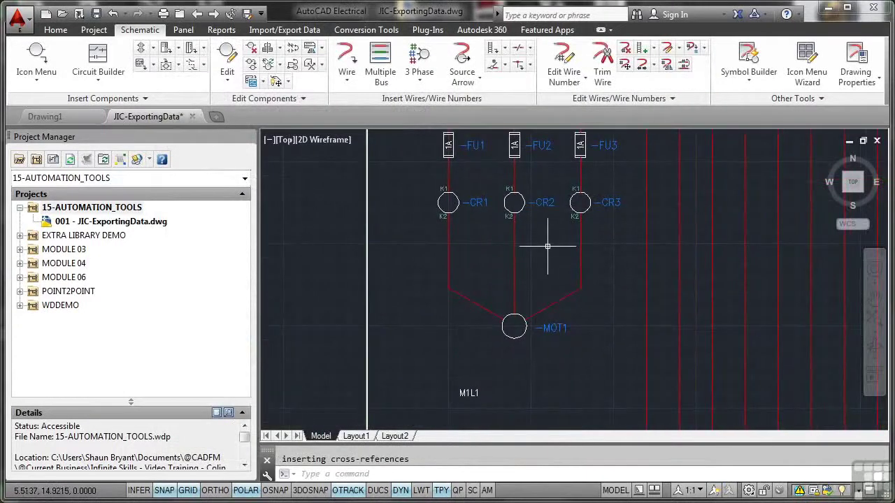
{"action": "right_click", "coordinate": [520, 322]}
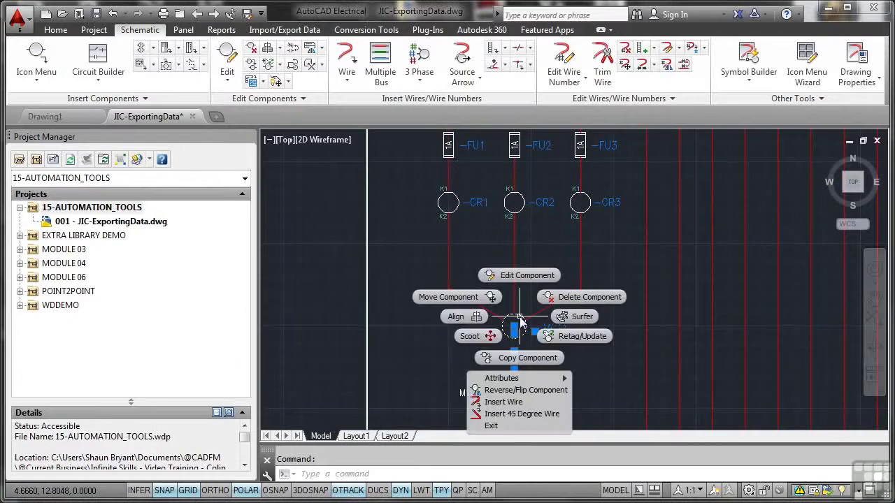
{"action": "left_click", "coordinate": [523, 276]}
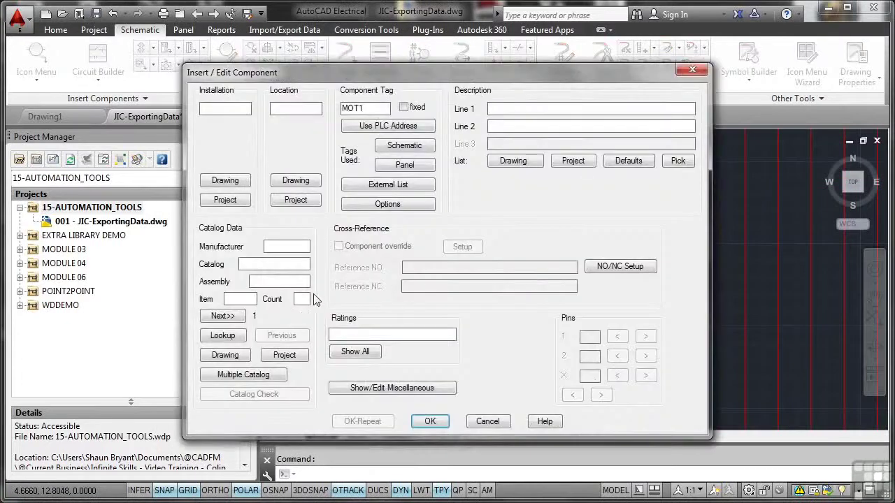
{"action": "left_click", "coordinate": [217, 336]}
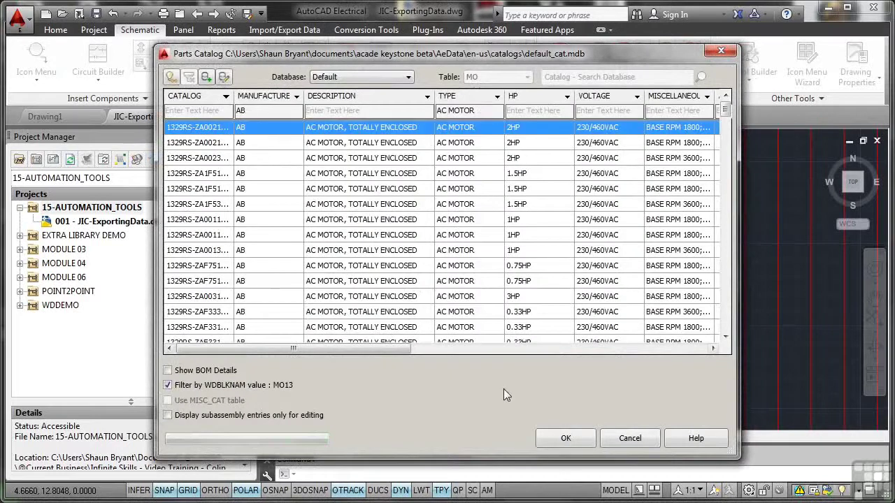
{"action": "left_click", "coordinate": [566, 439]}
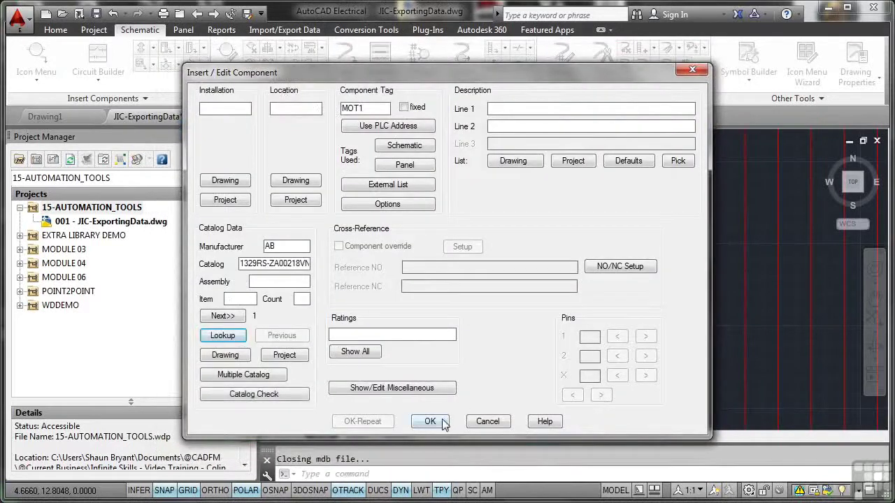
{"action": "left_click", "coordinate": [442, 422]}
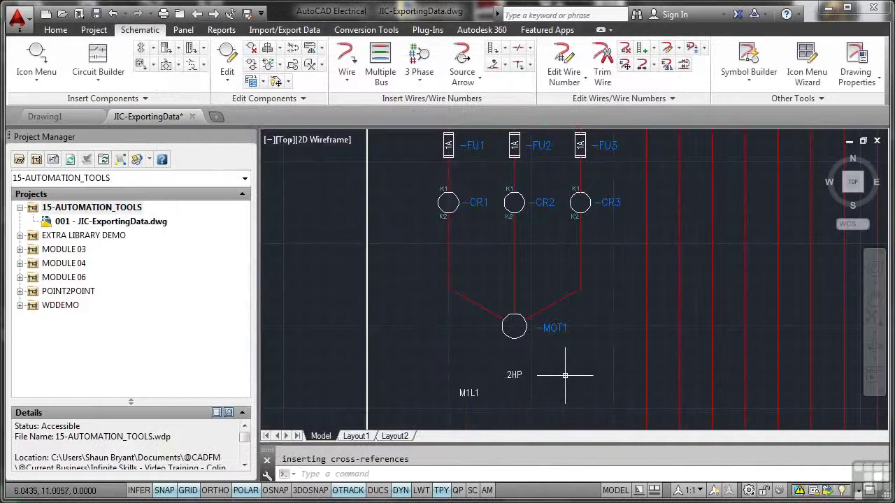
{"action": "scroll", "coordinate": [525, 323], "scroll_direction": "down", "scroll_amount": 2}
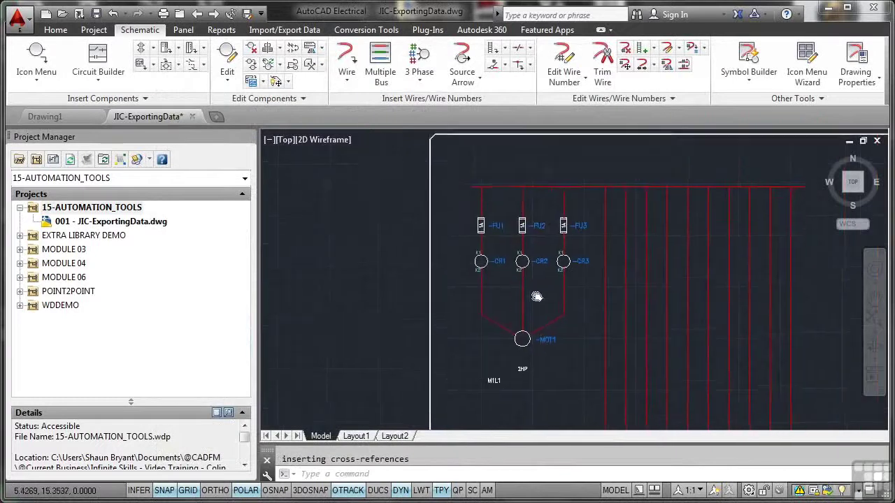
{"action": "middle_click_drag", "start_coordinate": [536, 296], "coordinate": [536, 313]}
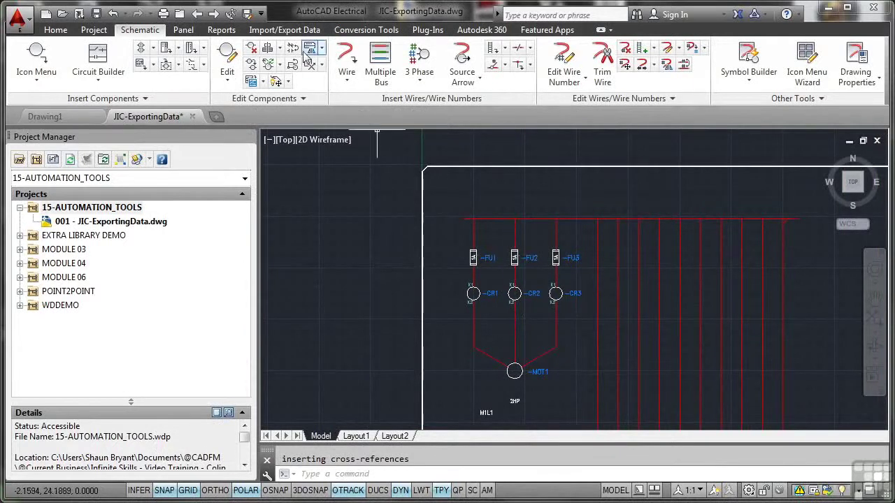
Step: Start a To Spreadsheet export of General data, limited to the active drawing
{"action": "left_click", "coordinate": [287, 30]}
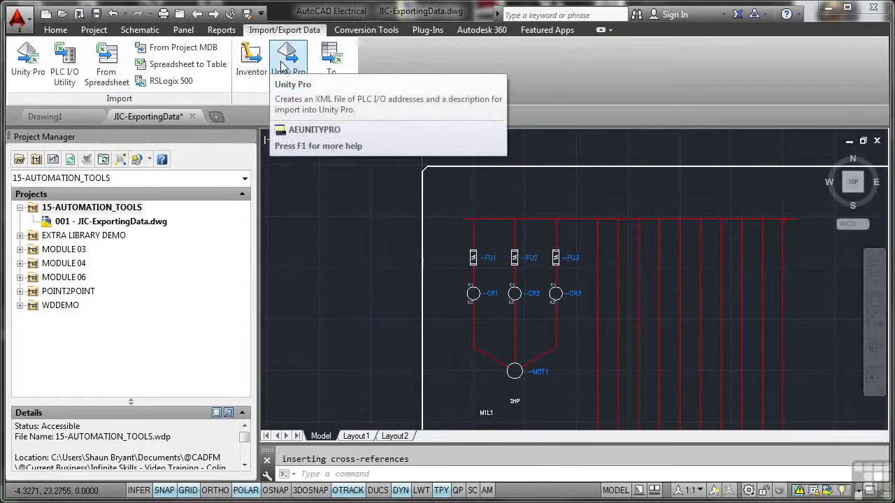
{"action": "left_click", "coordinate": [330, 62]}
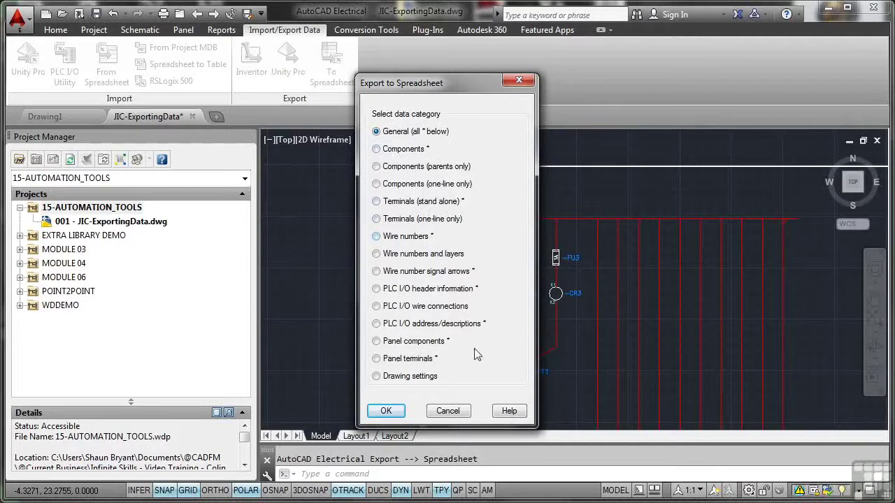
{"action": "left_click", "coordinate": [385, 410]}
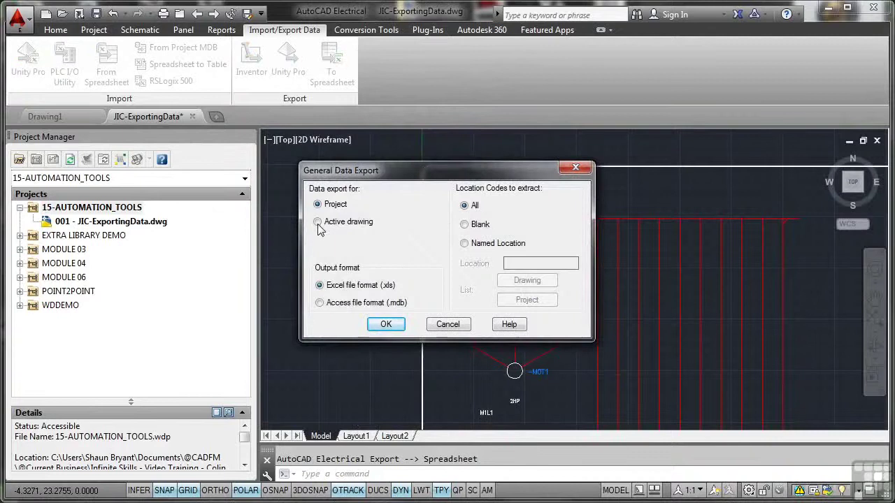
{"action": "left_click", "coordinate": [318, 224]}
Step: Save the exported data as JIC-ExportingData.XLS on the Desktop
{"action": "left_click", "coordinate": [386, 324]}
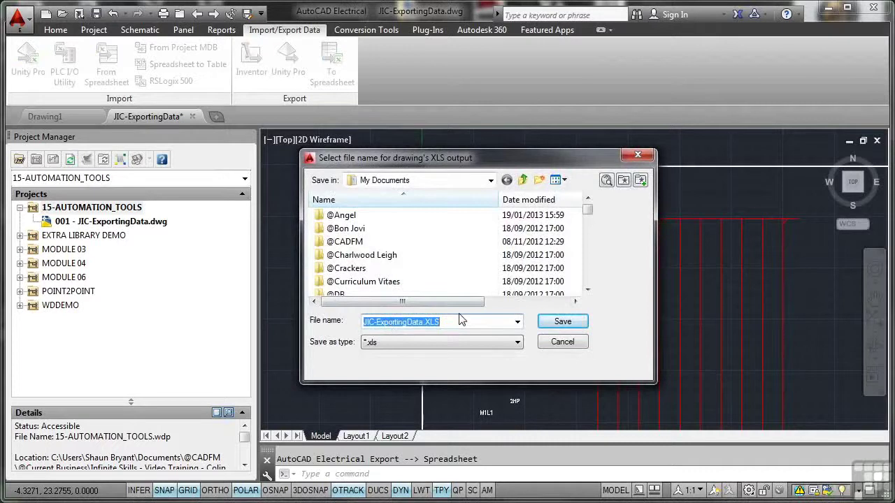
{"action": "left_click", "coordinate": [491, 180]}
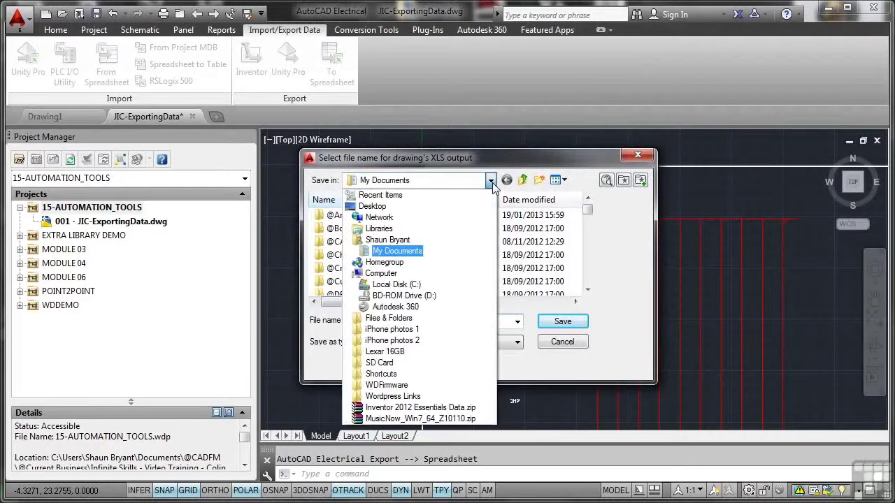
{"action": "left_click", "coordinate": [372, 207]}
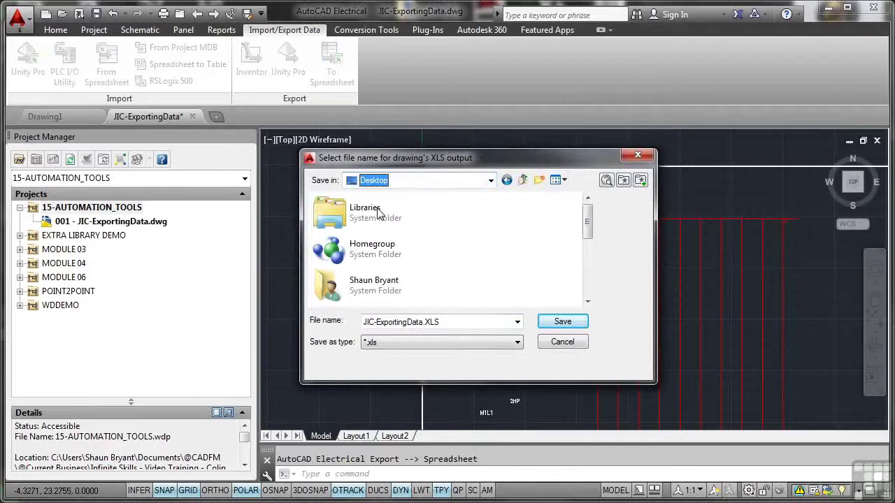
{"action": "left_click", "coordinate": [561, 322]}
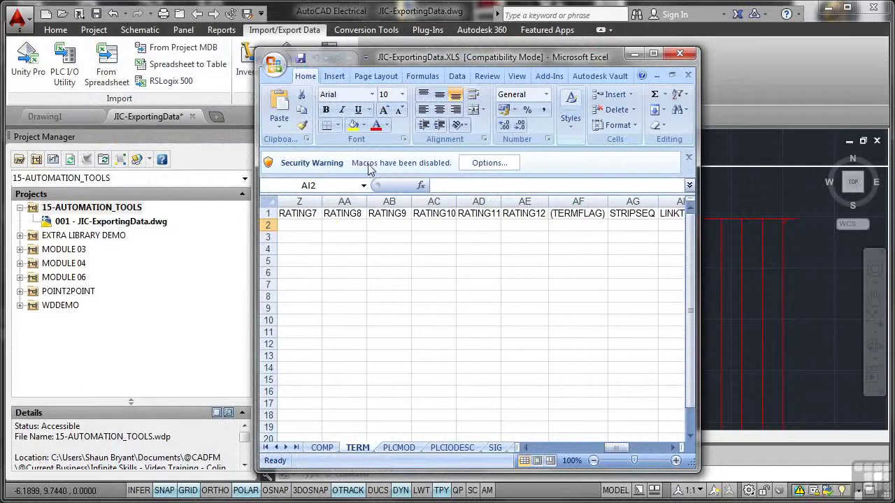
Step: Enable the workbook's macro content in Excel
{"action": "left_click", "coordinate": [475, 166]}
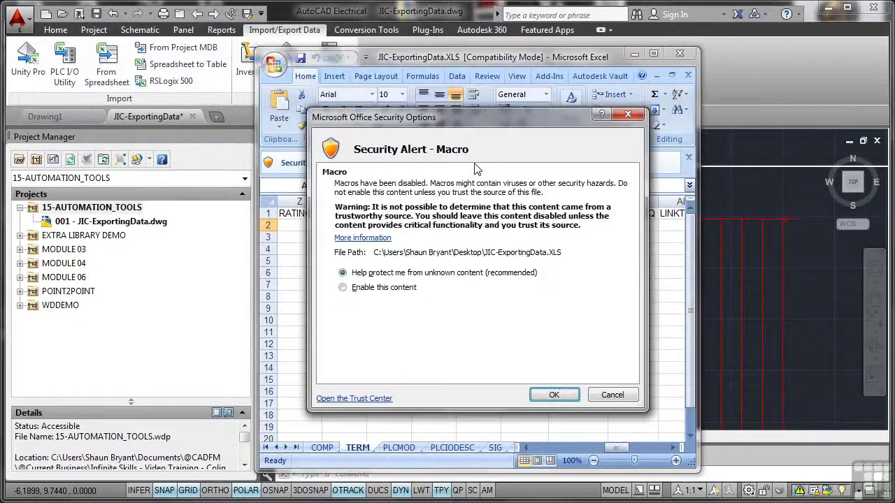
{"action": "left_click", "coordinate": [342, 288]}
{"action": "left_click", "coordinate": [542, 394]}
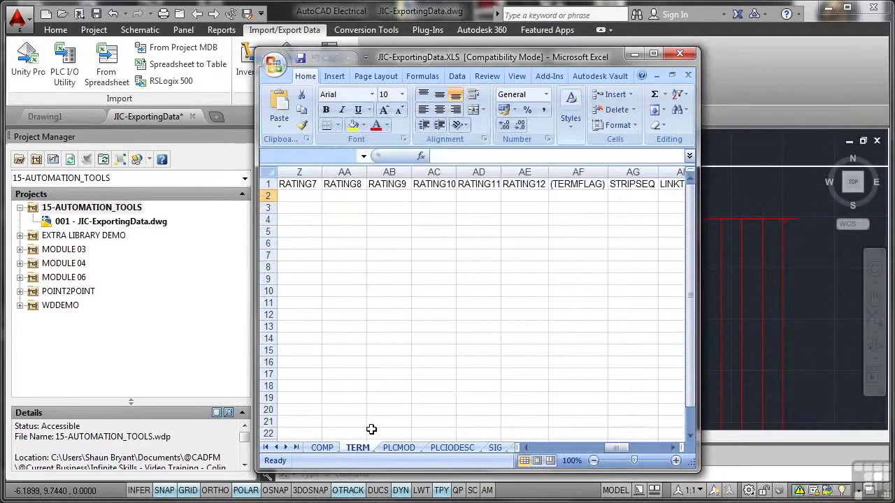
Step: Browse the COMP, TERM, PLCMOD, PLCIODESC and SIG sheets, ending on COMP scrolled right
{"action": "left_click", "coordinate": [322, 448]}
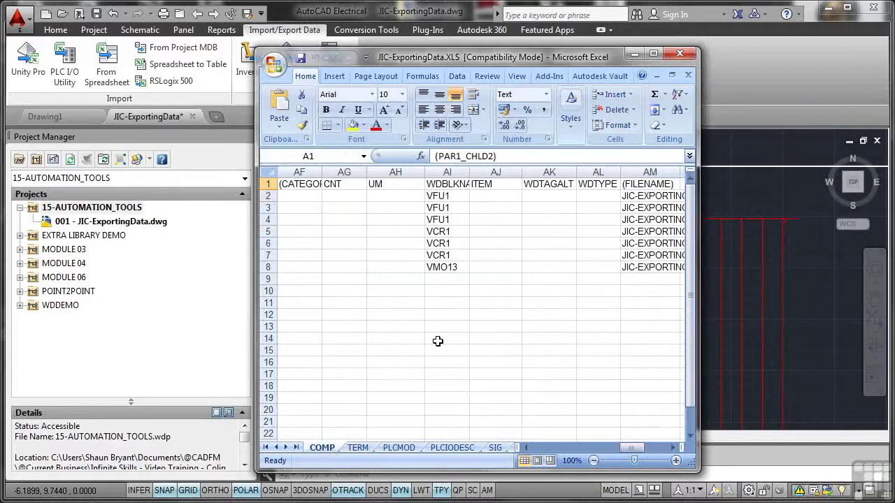
{"action": "left_click", "coordinate": [358, 448]}
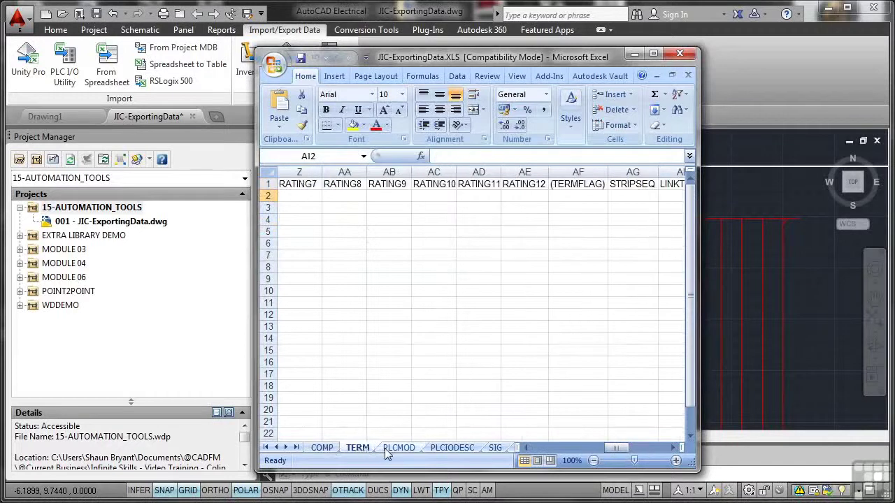
{"action": "left_click", "coordinate": [388, 450]}
{"action": "left_click", "coordinate": [443, 449]}
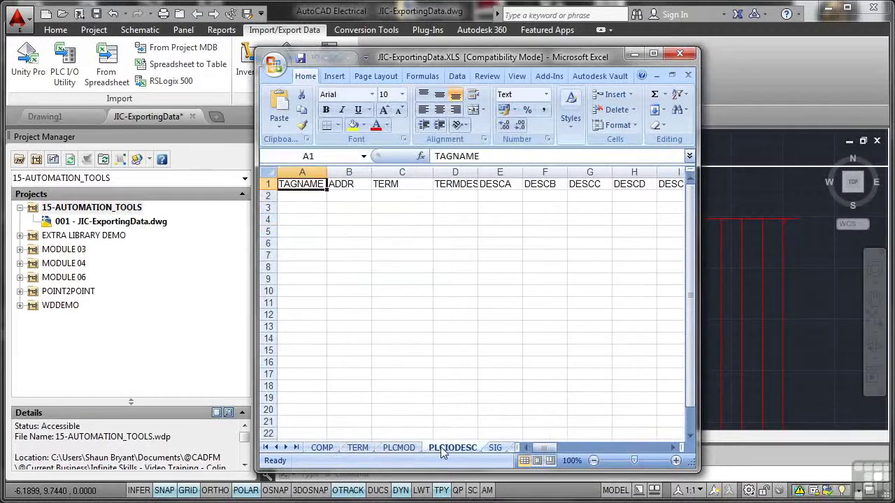
{"action": "left_click", "coordinate": [494, 448]}
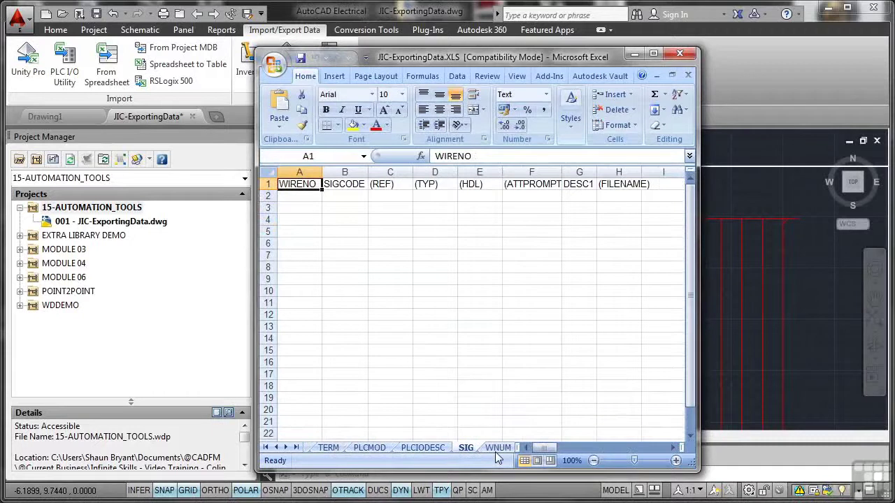
{"action": "left_click", "coordinate": [327, 448]}
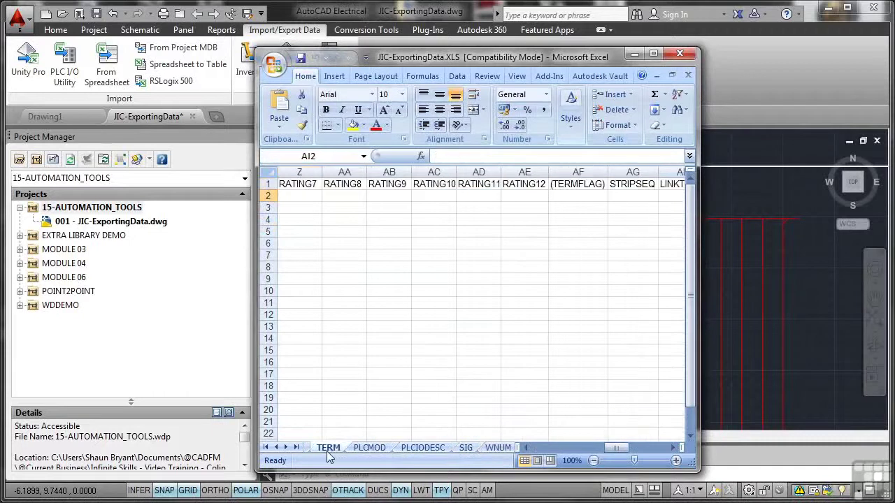
{"action": "left_click", "coordinate": [365, 449]}
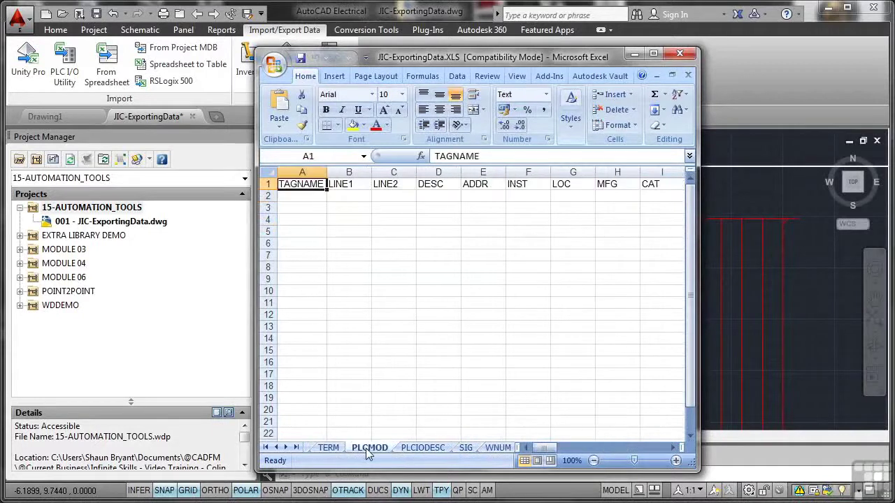
{"action": "left_click", "coordinate": [421, 451]}
{"action": "left_click", "coordinate": [465, 449]}
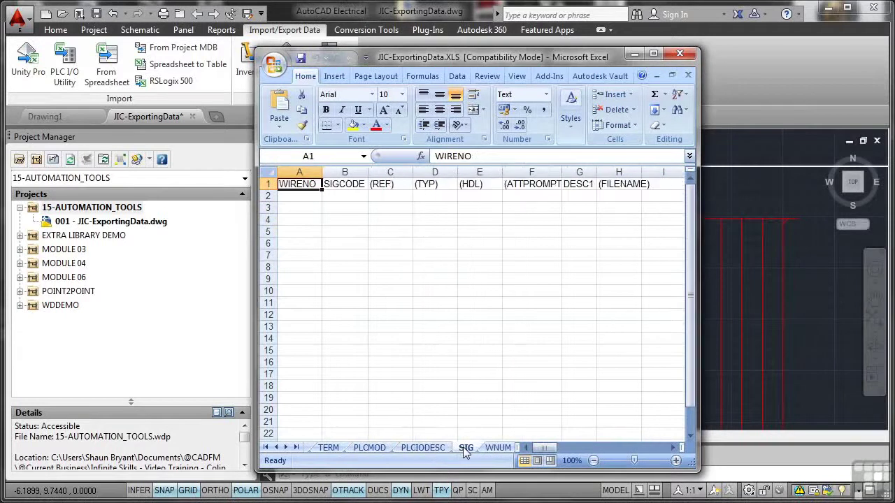
{"action": "left_click", "coordinate": [279, 448]}
{"action": "left_click", "coordinate": [320, 448]}
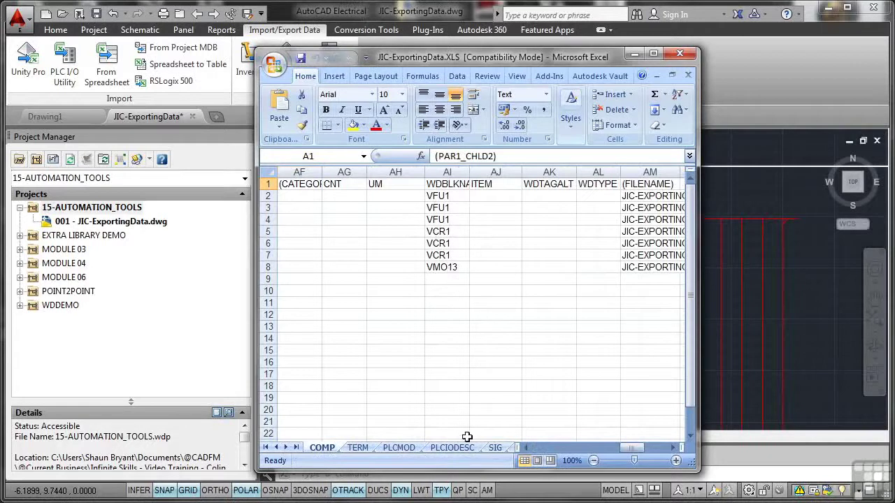
{"action": "left_click", "coordinate": [672, 448]}
{"action": "left_click", "coordinate": [671, 448]}
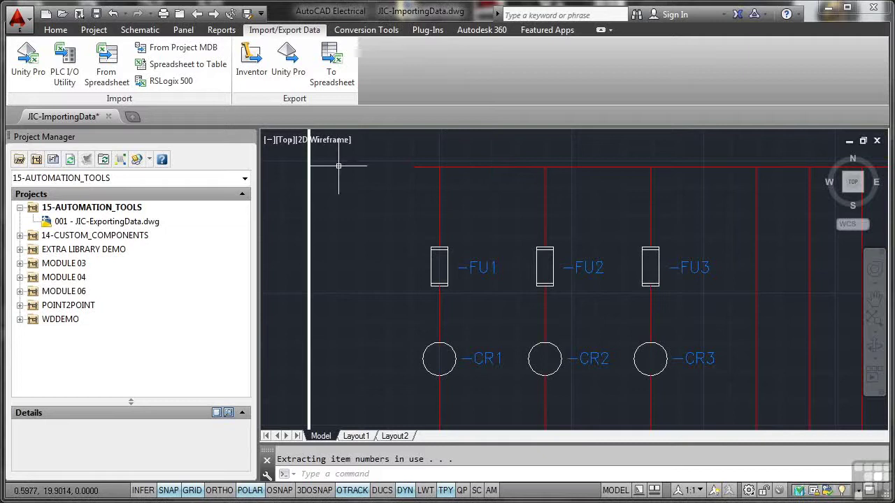
Step: Add the active JIC-ImportingData drawing to project 15-AUTOMATION_TOOLS, applying project defaults
{"action": "left_click", "coordinate": [89, 209]}
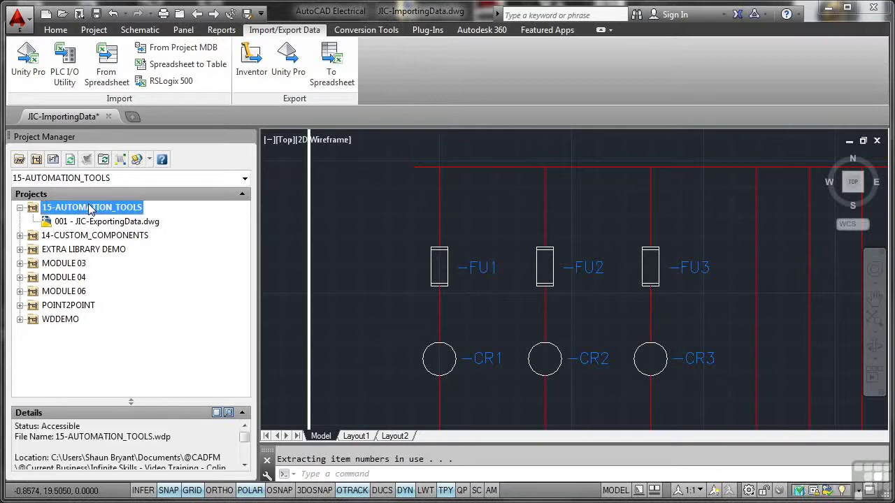
{"action": "right_click", "coordinate": [89, 208]}
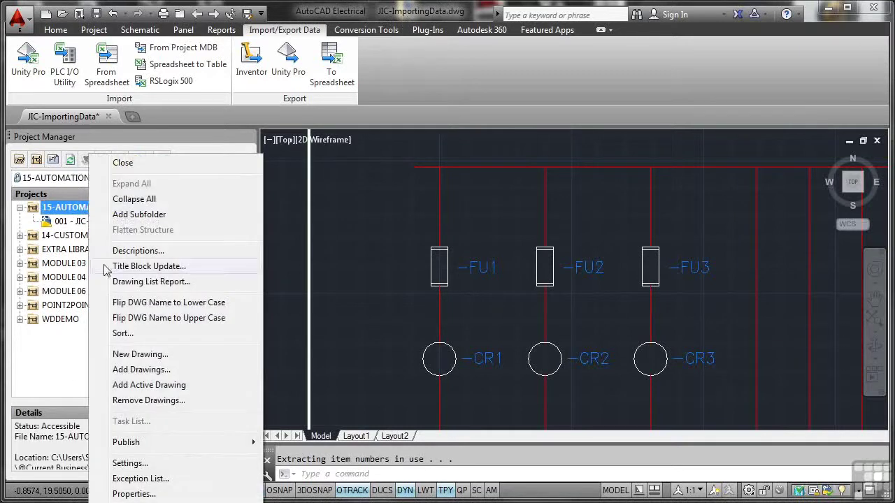
{"action": "left_click", "coordinate": [138, 386]}
{"action": "left_click", "coordinate": [414, 281]}
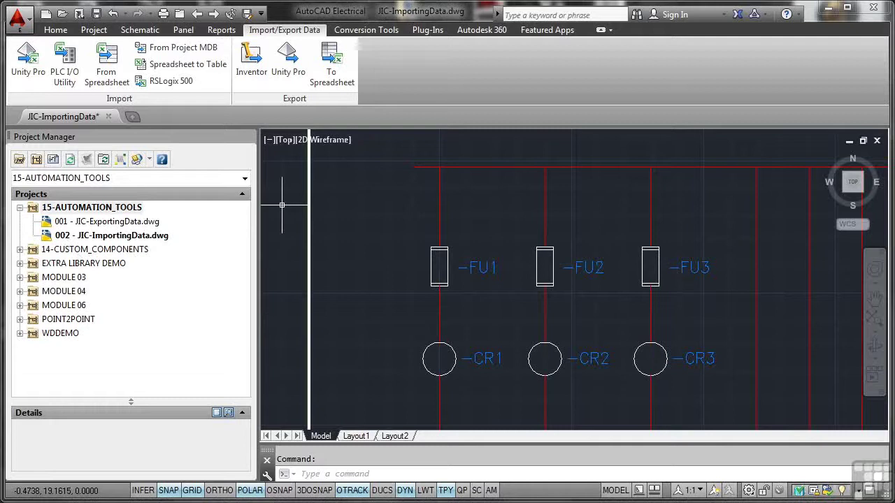
Step: Export all General data from the active drawing to Excel as JIC-ImportingData.XLS
{"action": "left_click", "coordinate": [331, 70]}
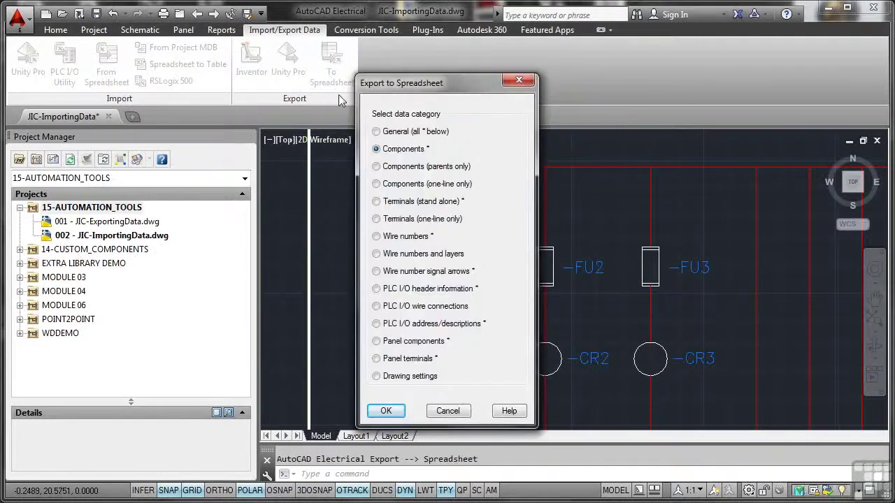
{"action": "left_click", "coordinate": [377, 132]}
{"action": "left_click", "coordinate": [387, 411]}
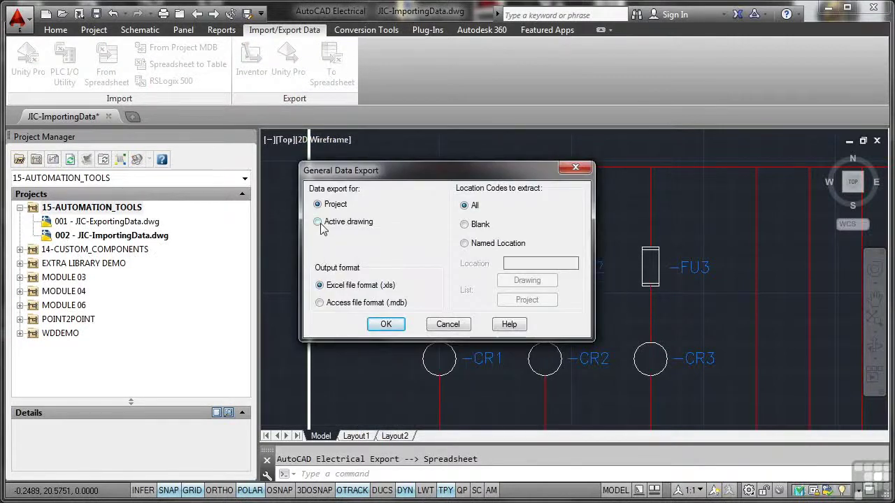
{"action": "left_click", "coordinate": [318, 221]}
{"action": "left_click", "coordinate": [387, 325]}
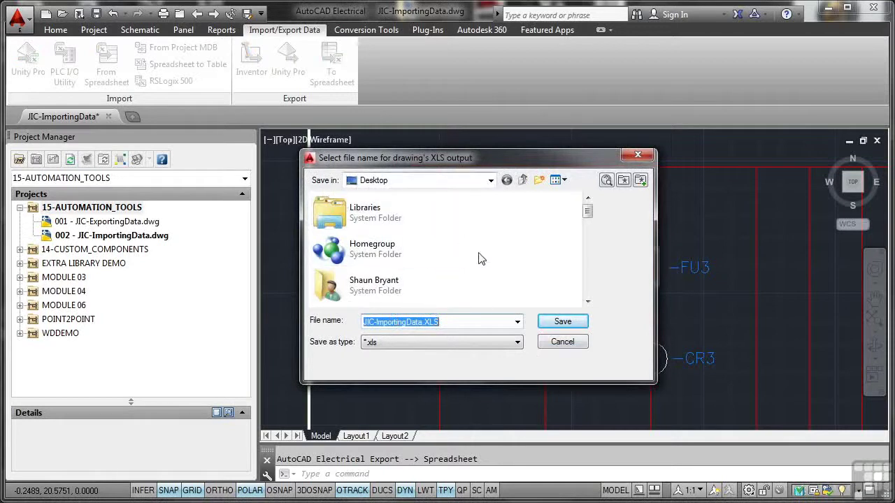
{"action": "left_click", "coordinate": [561, 323]}
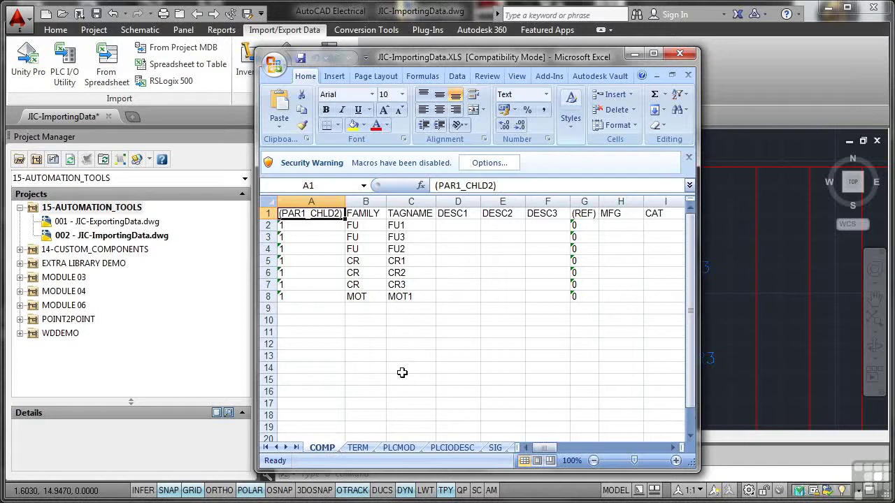
Step: Enter FUSE as the DESC1 value in cells D2 through D4
{"action": "left_click", "coordinate": [456, 225]}
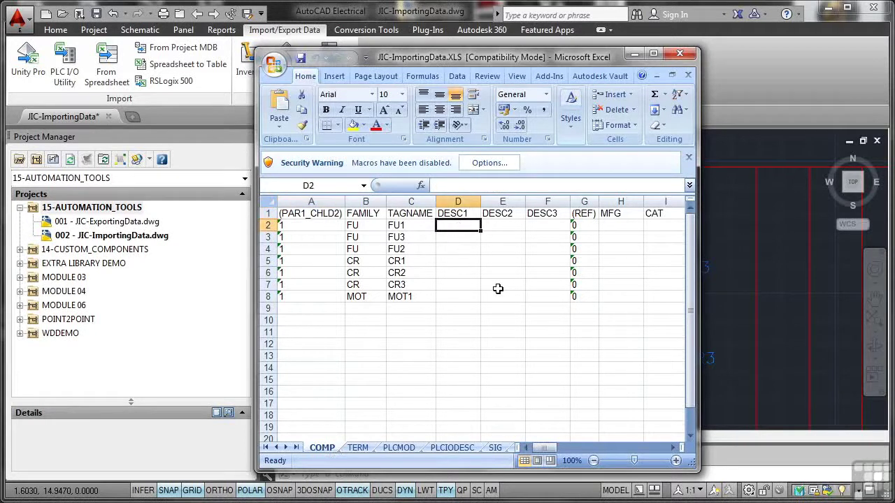
{"action": "type", "text": "FUSE"}
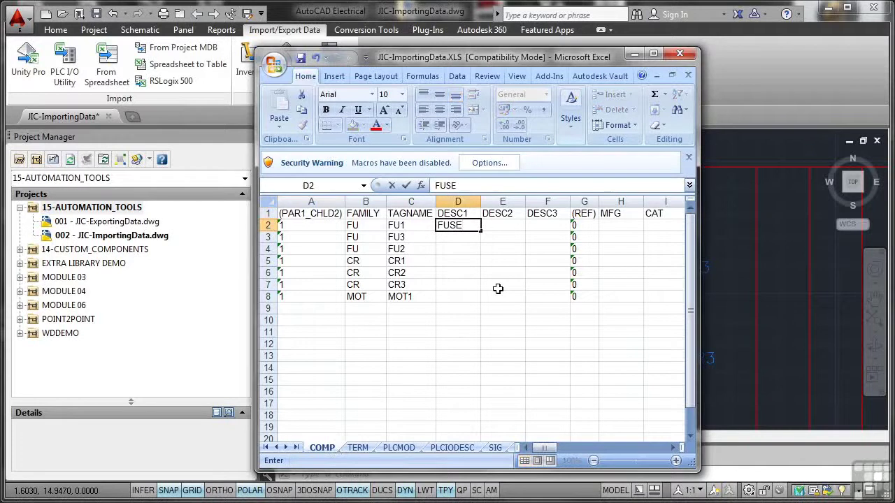
{"action": "key", "text": "Return"}
{"action": "type", "text": "FUSE"}
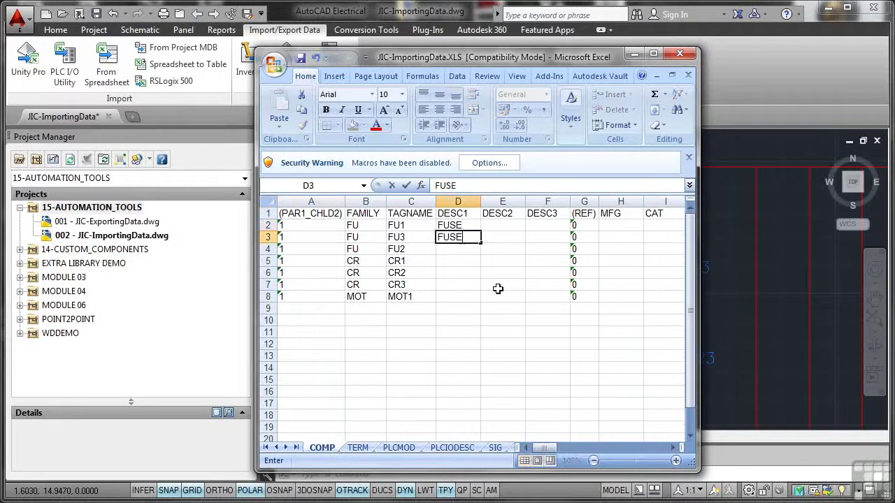
{"action": "key", "text": "Return"}
{"action": "type", "text": "FUS"}
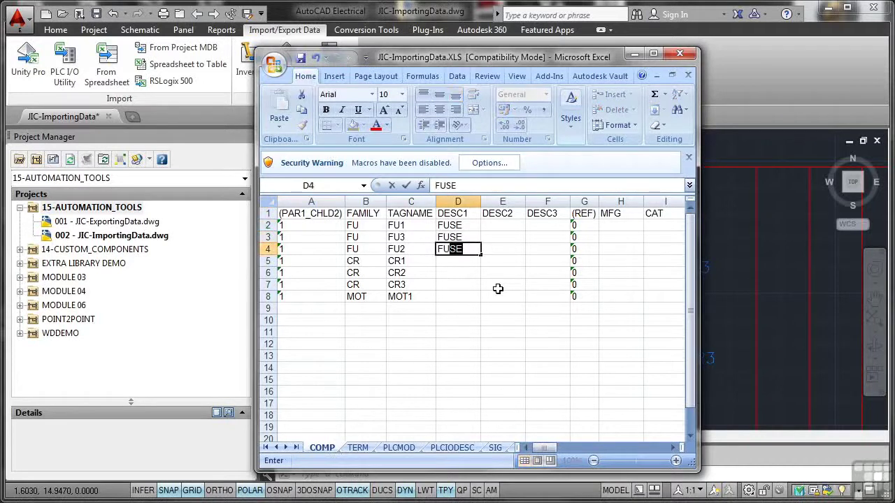
{"action": "type", "text": "E"}
{"action": "key", "text": "Return"}
Step: Fill RELAY into D5:D7, enter MOTOR in D8, and save the spreadsheet
{"action": "type", "text": "RELAY"}
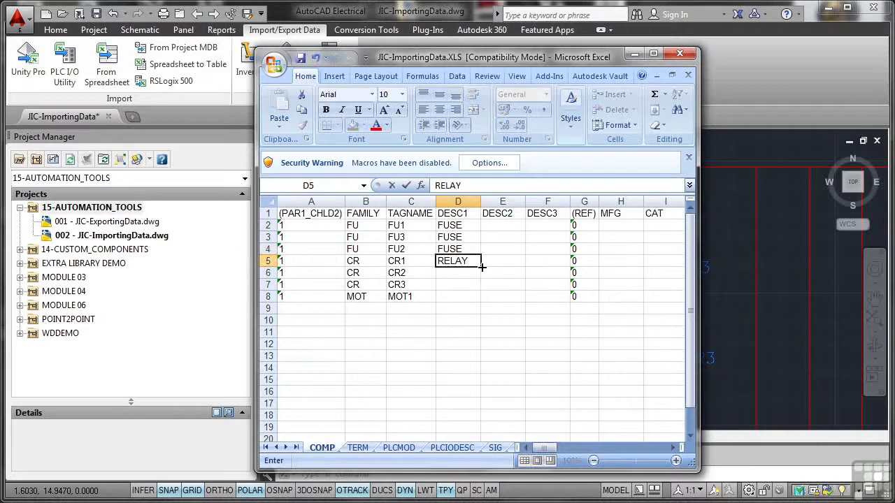
{"action": "left_click_drag", "start_coordinate": [481, 267], "coordinate": [482, 293]}
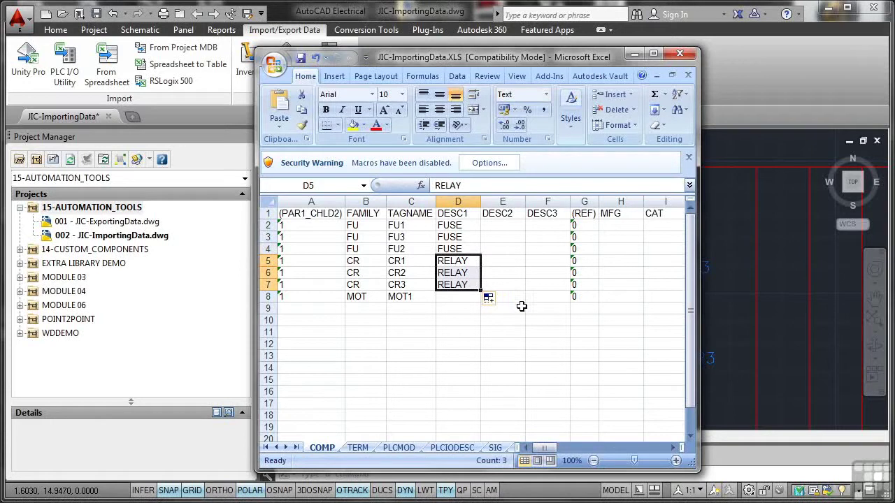
{"action": "left_click", "coordinate": [465, 296]}
{"action": "type", "text": "MOTOR"}
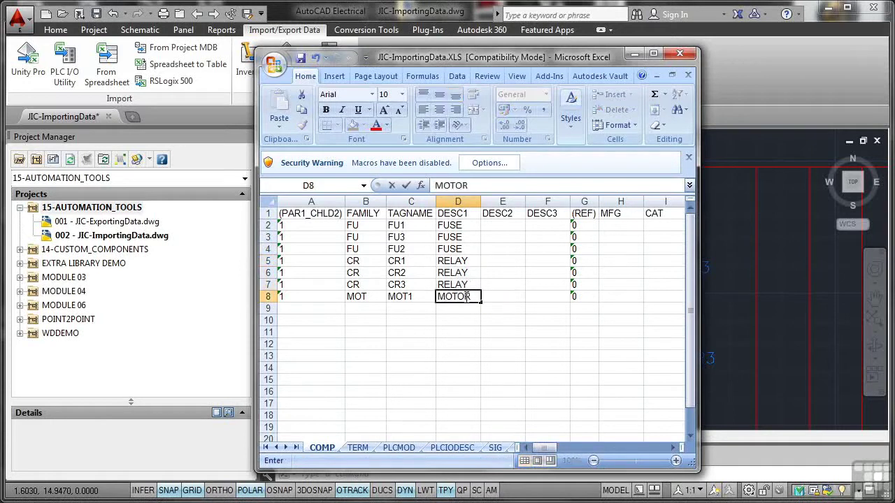
{"action": "left_click", "coordinate": [466, 320]}
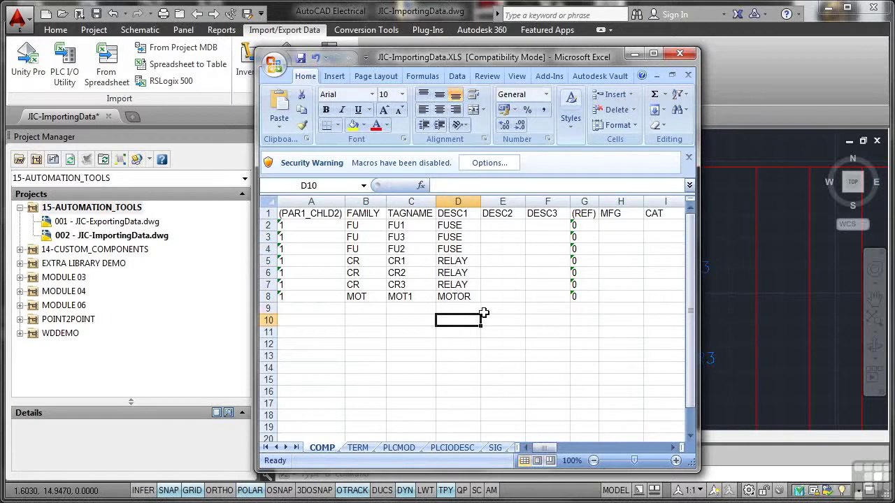
{"action": "left_click", "coordinate": [300, 60]}
Step: Update the active drawing from JIC-ImportingData.XLS with Flip to Fixed enabled
{"action": "left_click", "coordinate": [632, 54]}
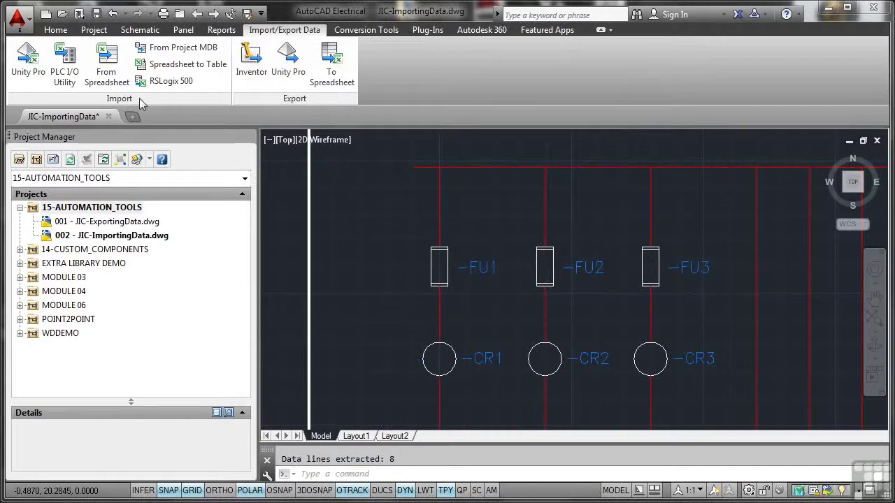
{"action": "left_click", "coordinate": [108, 63]}
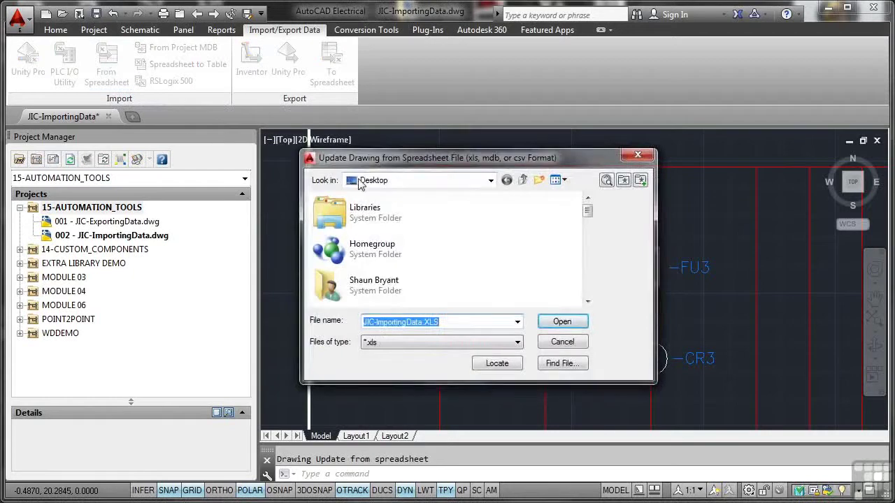
{"action": "left_click", "coordinate": [588, 301]}
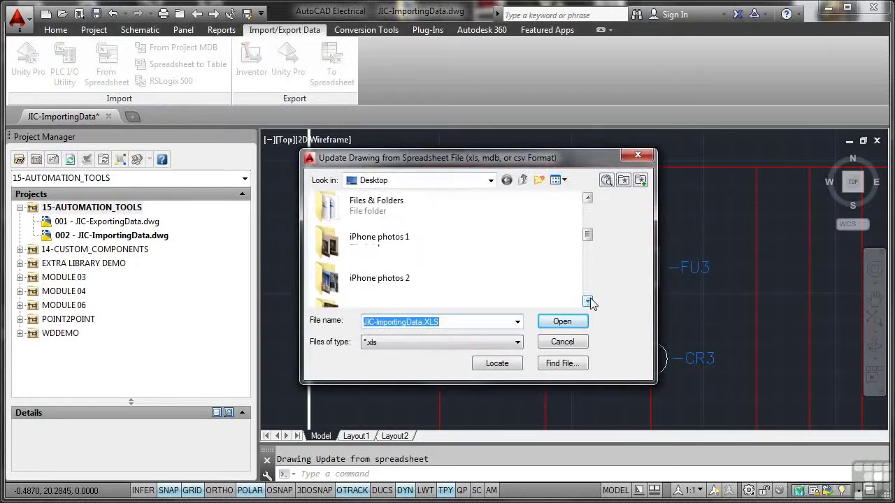
{"action": "left_click", "coordinate": [588, 300]}
{"action": "left_click", "coordinate": [588, 300]}
{"action": "left_click", "coordinate": [587, 301]}
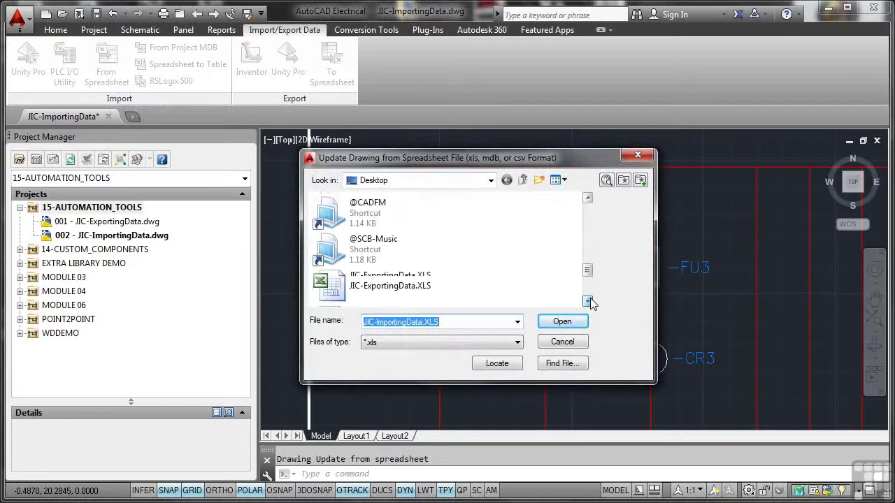
{"action": "left_click", "coordinate": [588, 300]}
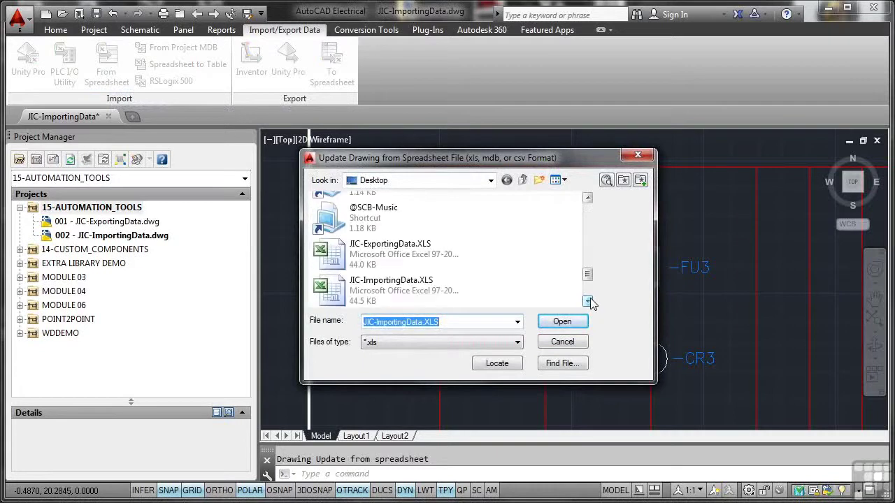
{"action": "left_click", "coordinate": [395, 293]}
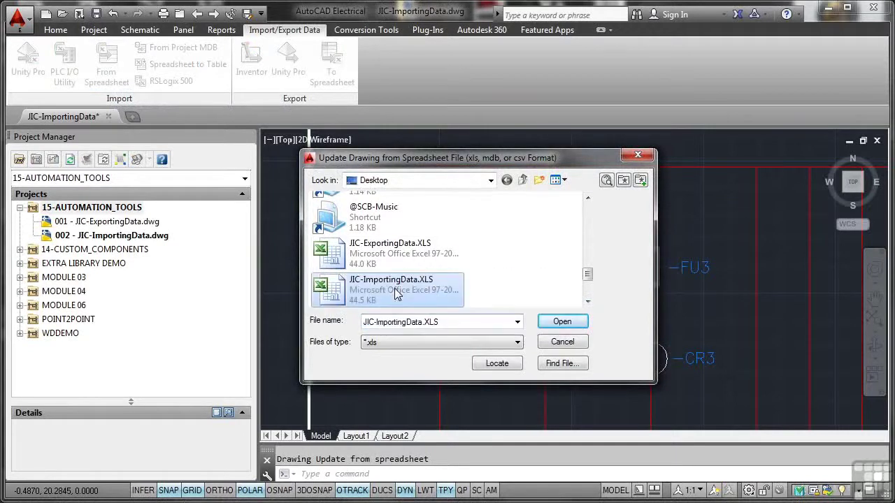
{"action": "left_click", "coordinate": [549, 322]}
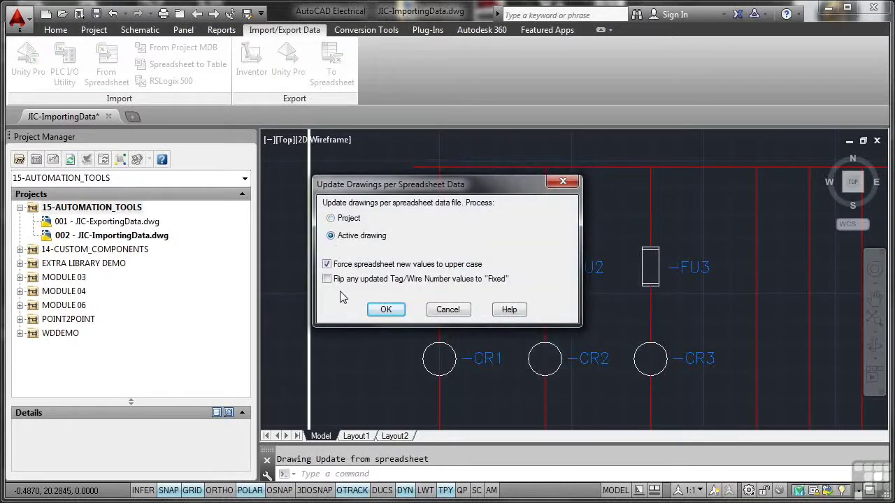
{"action": "left_click", "coordinate": [327, 280]}
{"action": "left_click", "coordinate": [386, 310]}
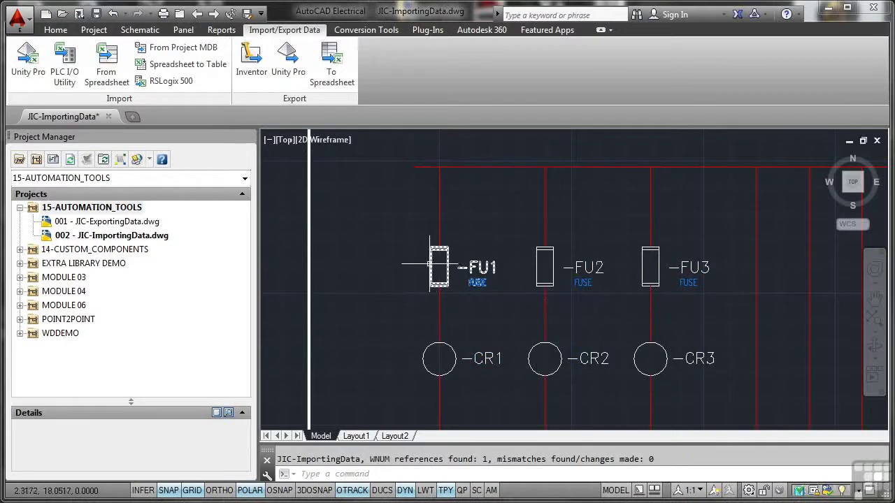
{"action": "left_click", "coordinate": [431, 264]}
{"action": "right_click", "coordinate": [431, 264]}
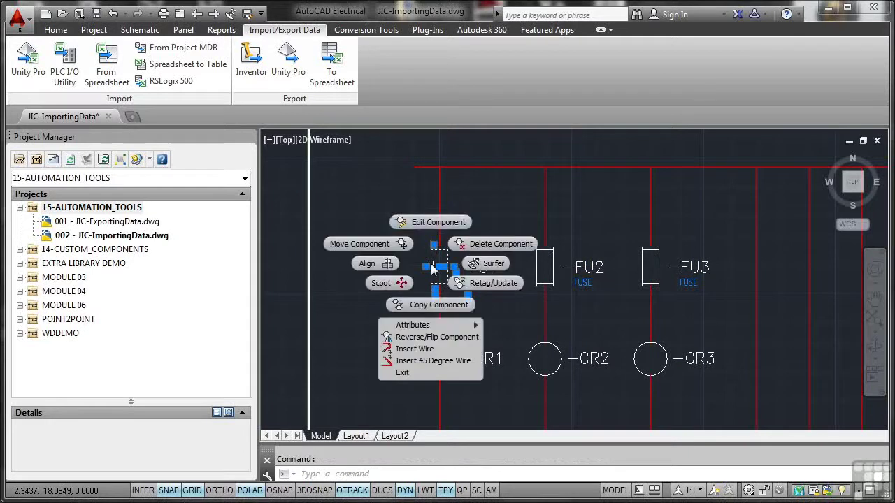
{"action": "left_click", "coordinate": [438, 227]}
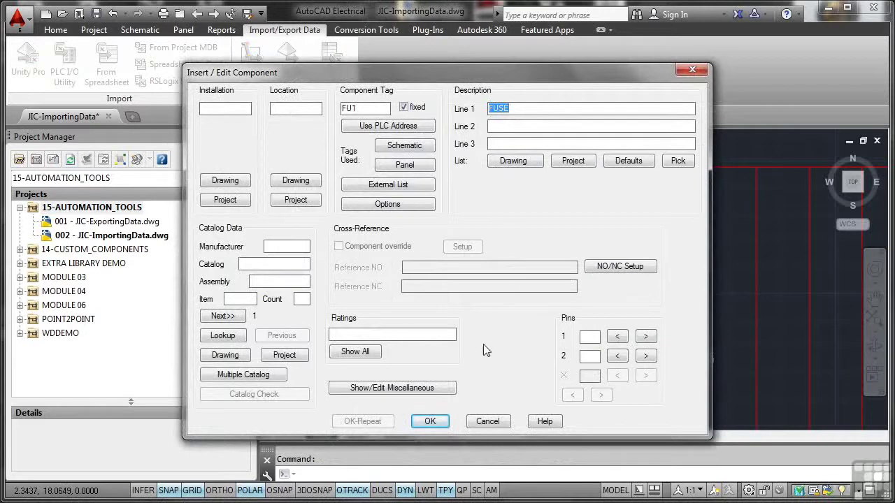
{"action": "left_click", "coordinate": [481, 424]}
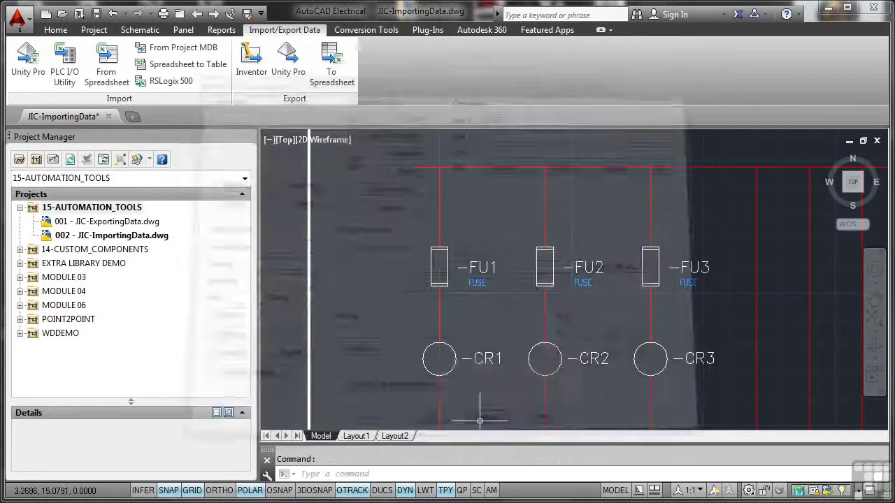
{"action": "left_click", "coordinate": [447, 345]}
{"action": "right_click", "coordinate": [447, 344]}
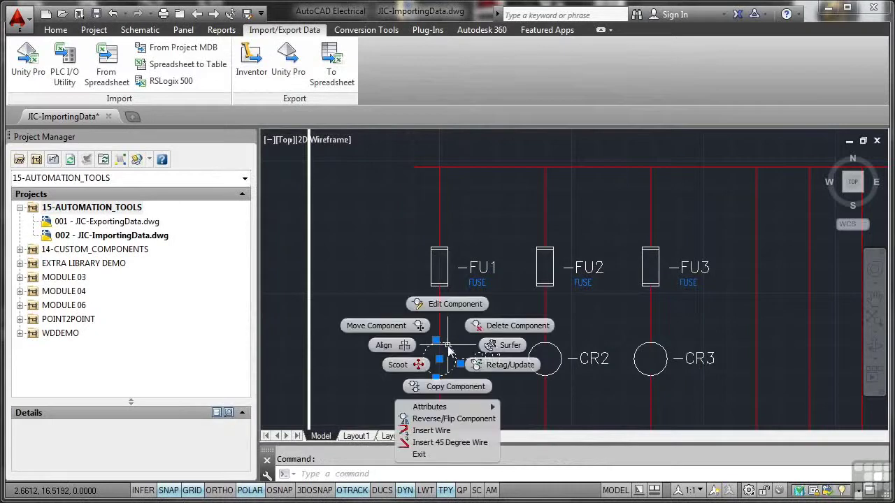
{"action": "left_click", "coordinate": [454, 305]}
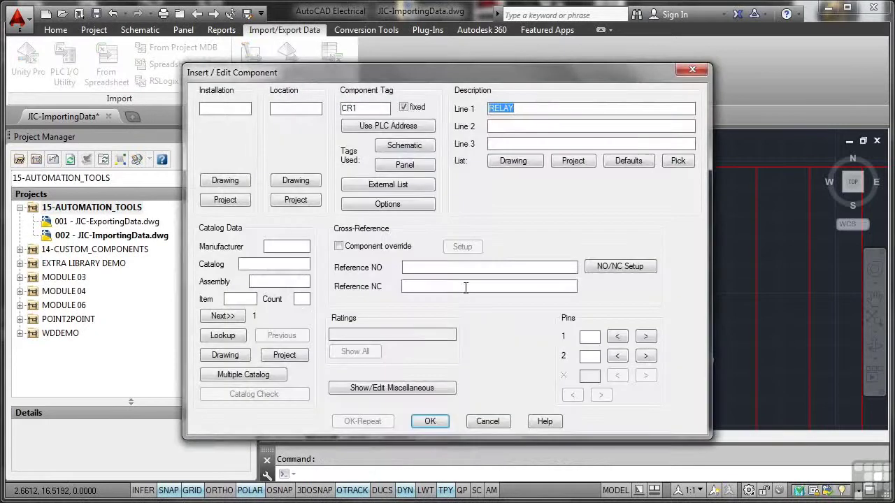
{"action": "left_click", "coordinate": [486, 422]}
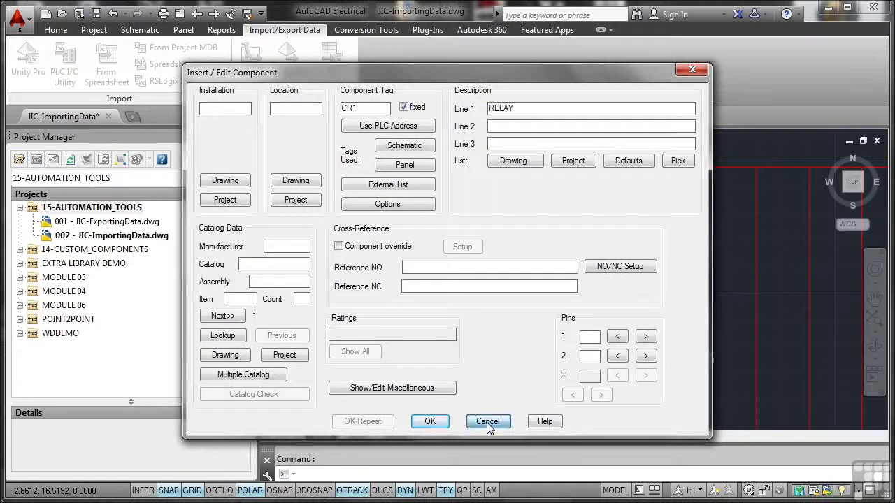